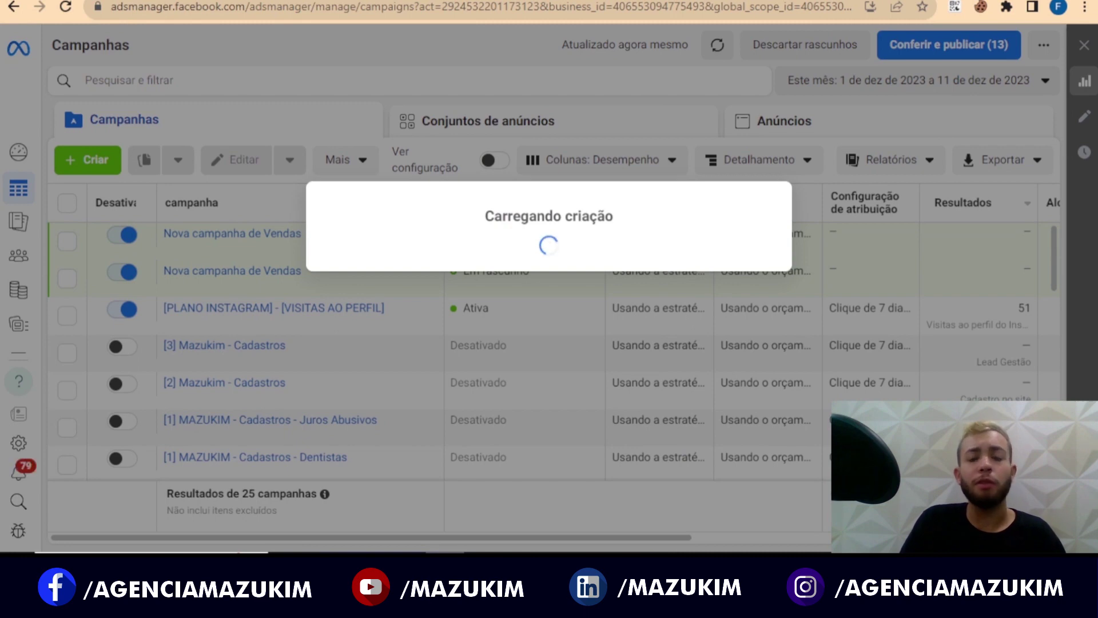
- Create a new campaign with the Vendas objective, using the manual sales campaign setup
{"action": "scroll", "coordinate": [423, 298], "scroll_direction": "down", "scroll_amount": 3}
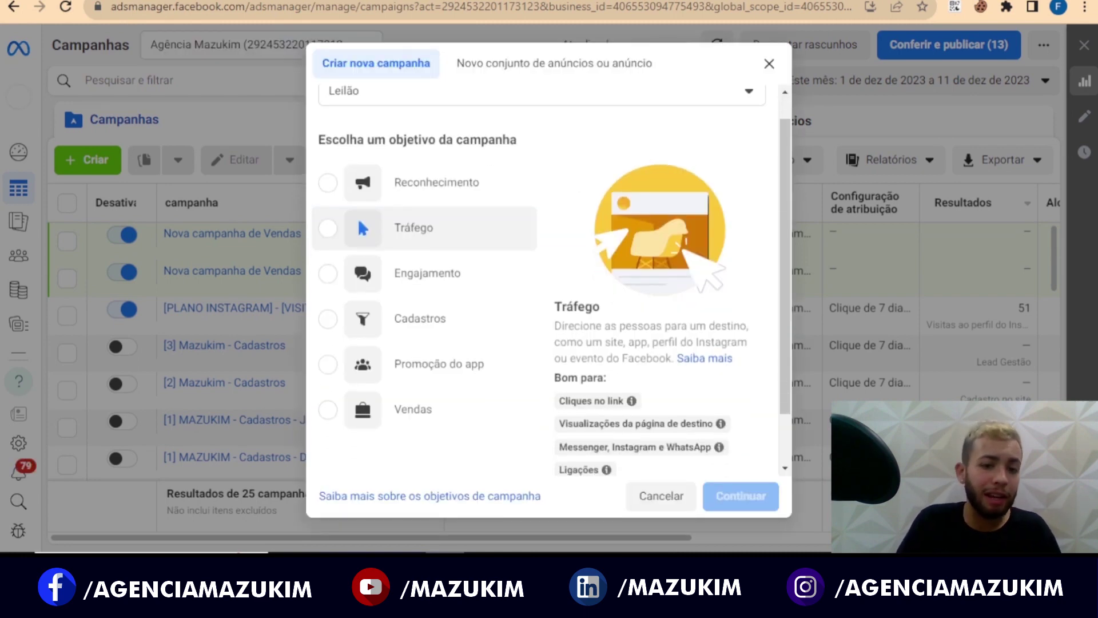
{"action": "left_click", "coordinate": [413, 347]}
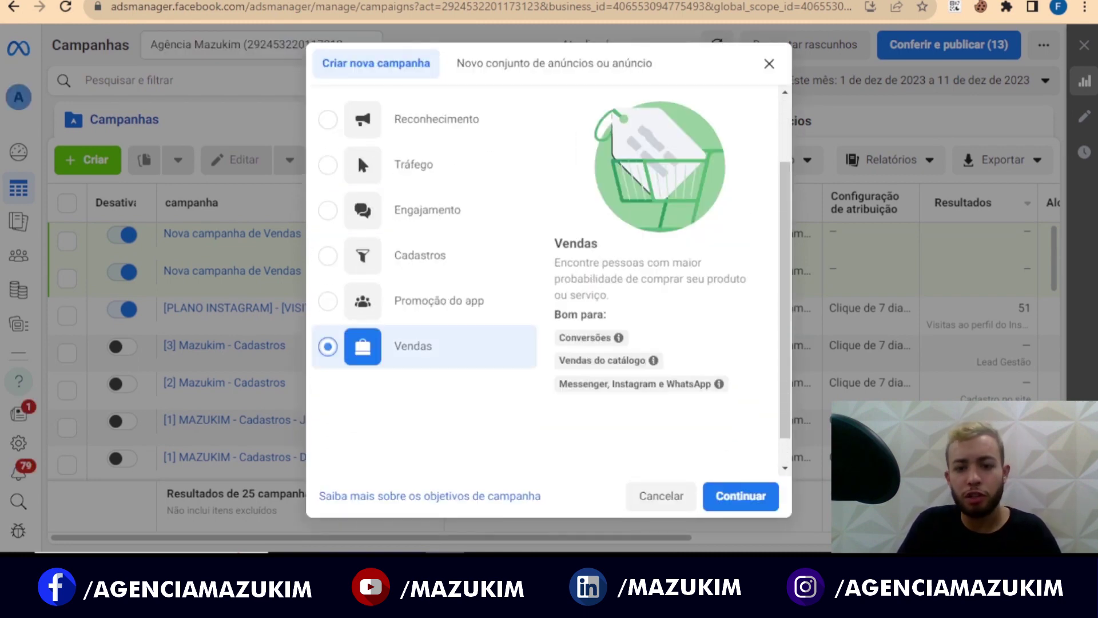
{"action": "left_click", "coordinate": [741, 496]}
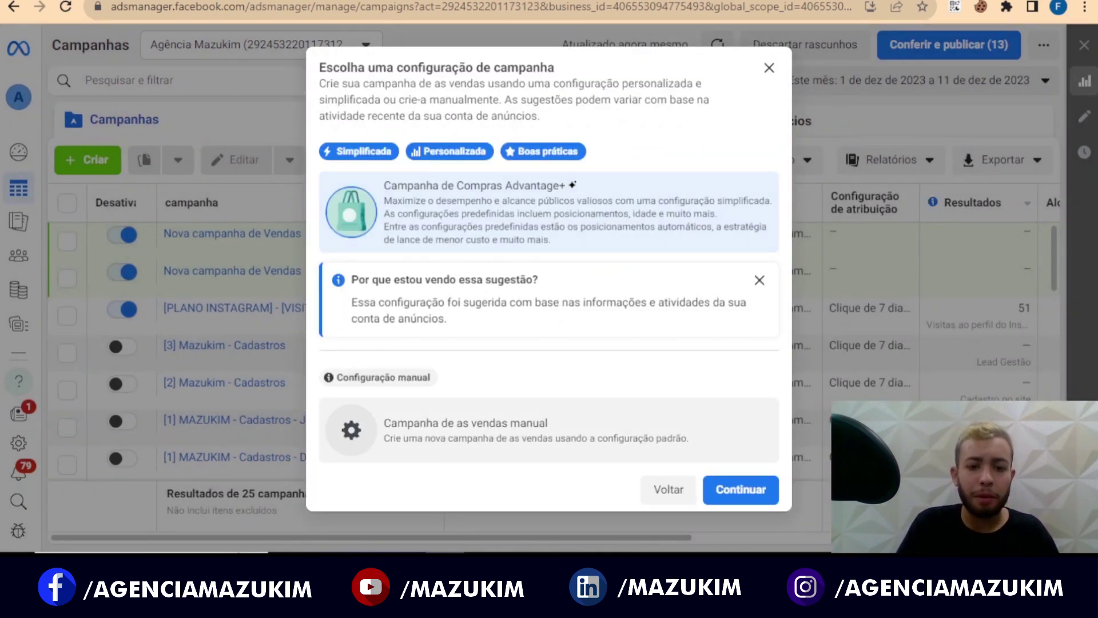
{"action": "left_click", "coordinate": [466, 430]}
{"action": "left_click", "coordinate": [740, 489]}
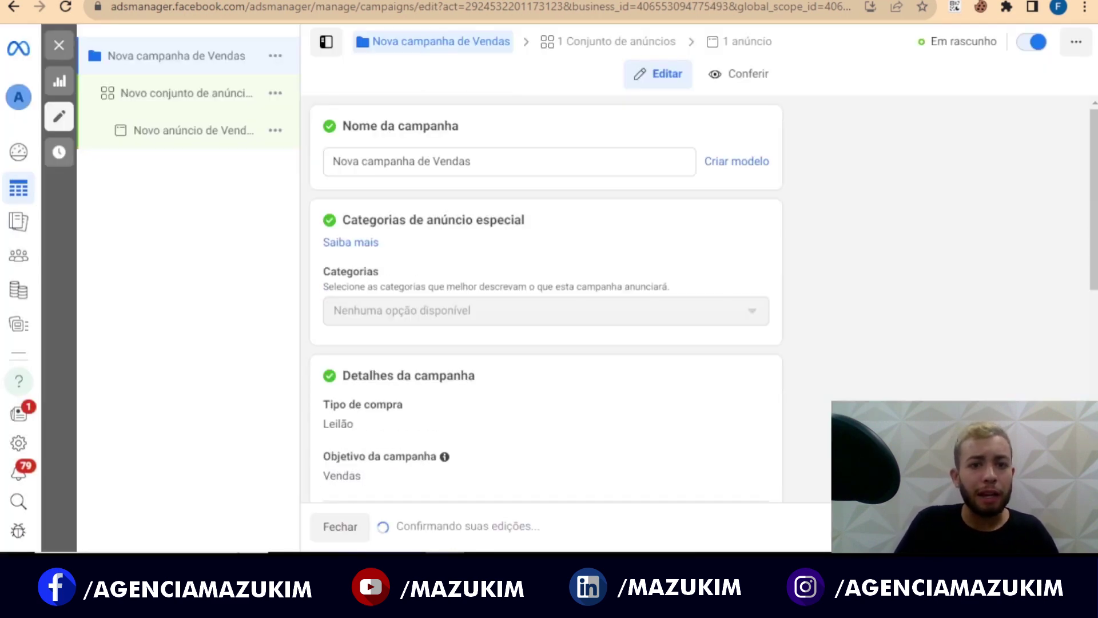
- Turn off the catalog use (Usar um catálogo) in the new campaign's details
{"action": "scroll", "coordinate": [547, 298], "scroll_direction": "down", "scroll_amount": 4}
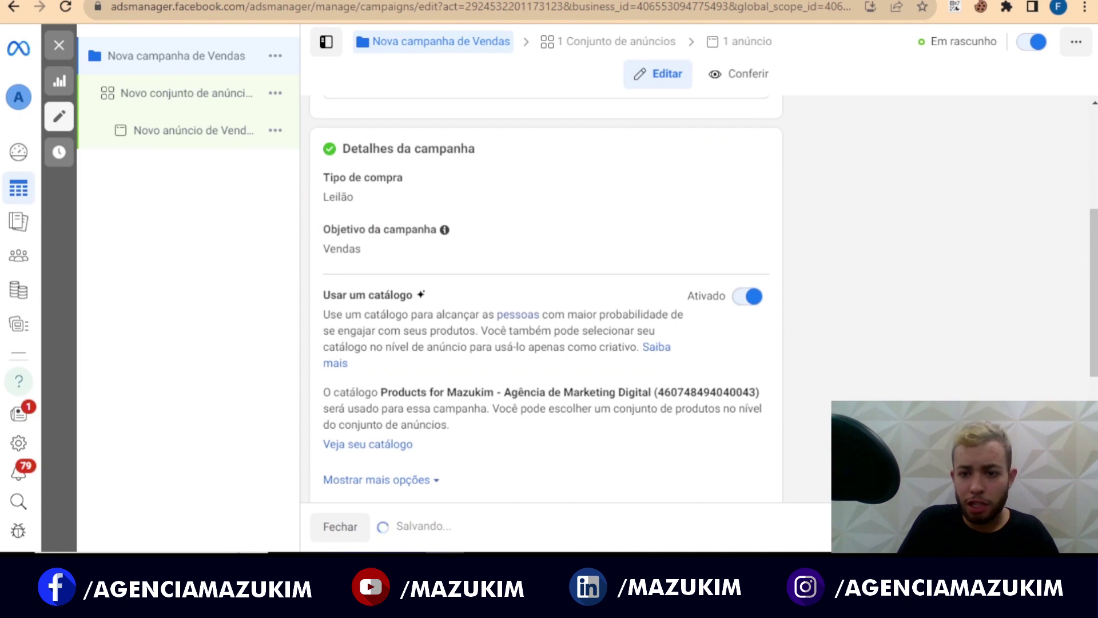
{"action": "scroll", "coordinate": [546, 298], "scroll_direction": "down", "scroll_amount": 1}
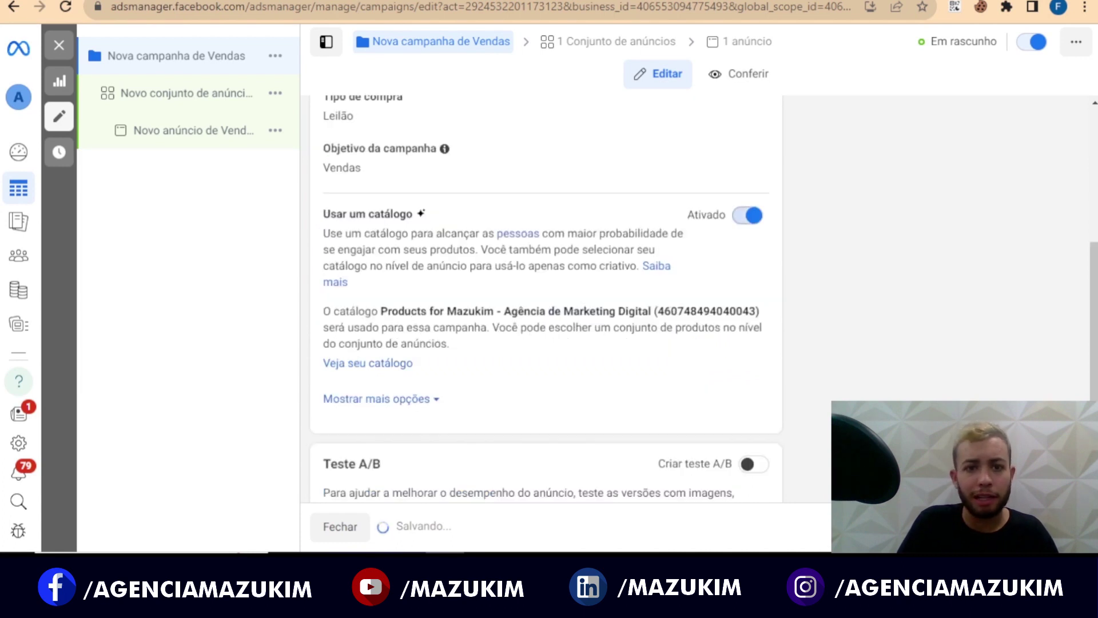
{"action": "left_click", "coordinate": [747, 215]}
{"action": "scroll", "coordinate": [547, 298], "scroll_direction": "up", "scroll_amount": 5}
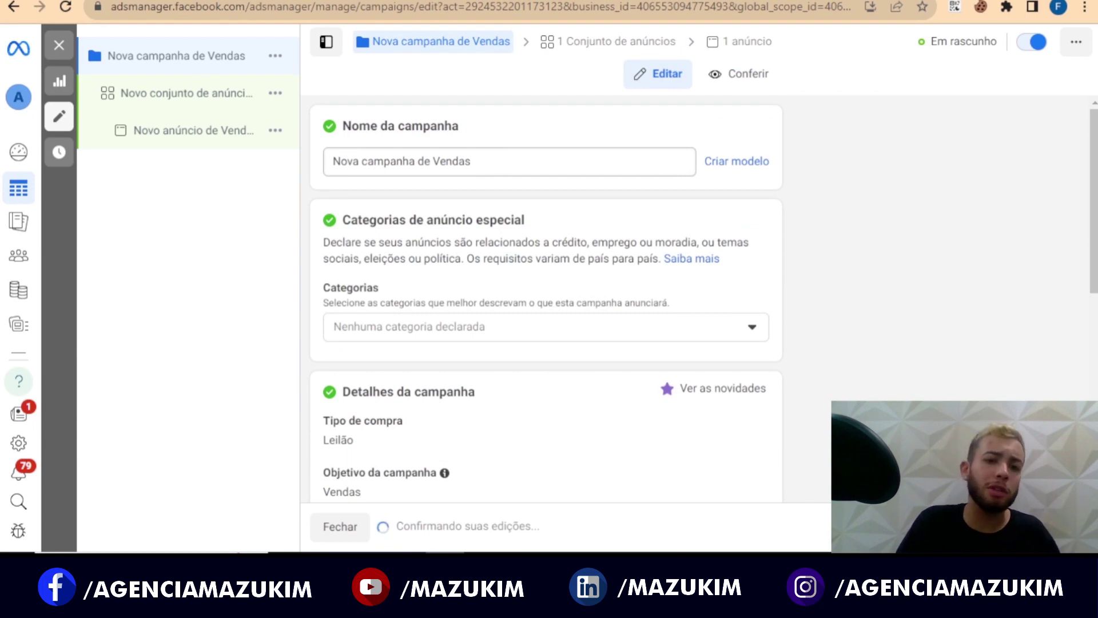
- Switch the campaign's Orçamento de Campanha Advantage on and back off
{"action": "scroll", "coordinate": [546, 297], "scroll_direction": "down", "scroll_amount": 1}
{"action": "scroll", "coordinate": [547, 297], "scroll_direction": "down", "scroll_amount": 6}
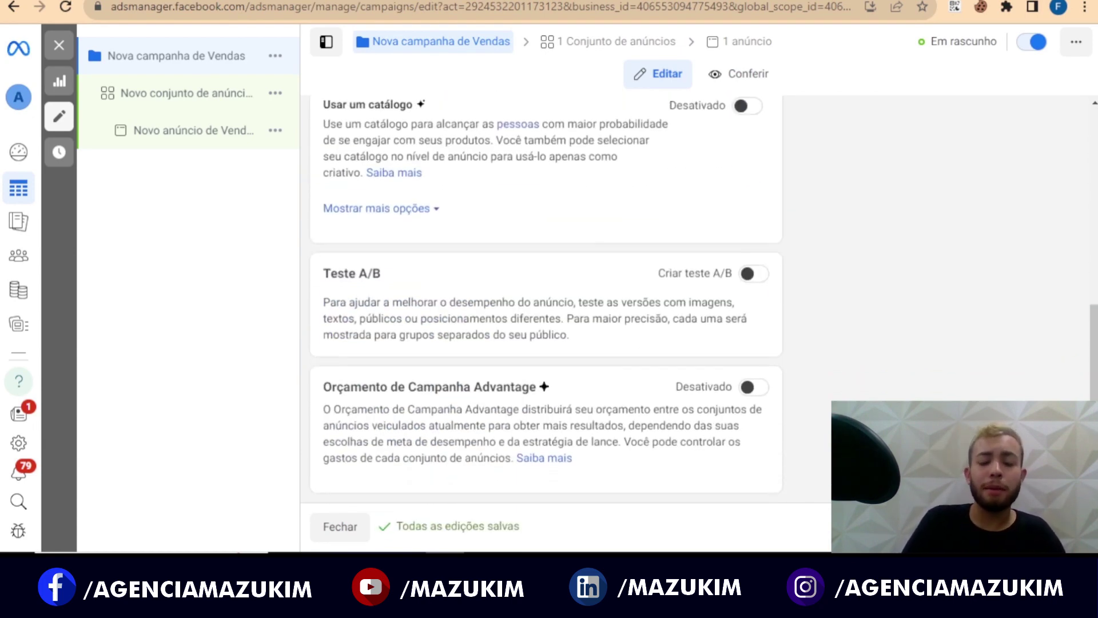
{"action": "left_click_drag", "start_coordinate": [350, 387], "coordinate": [409, 388]}
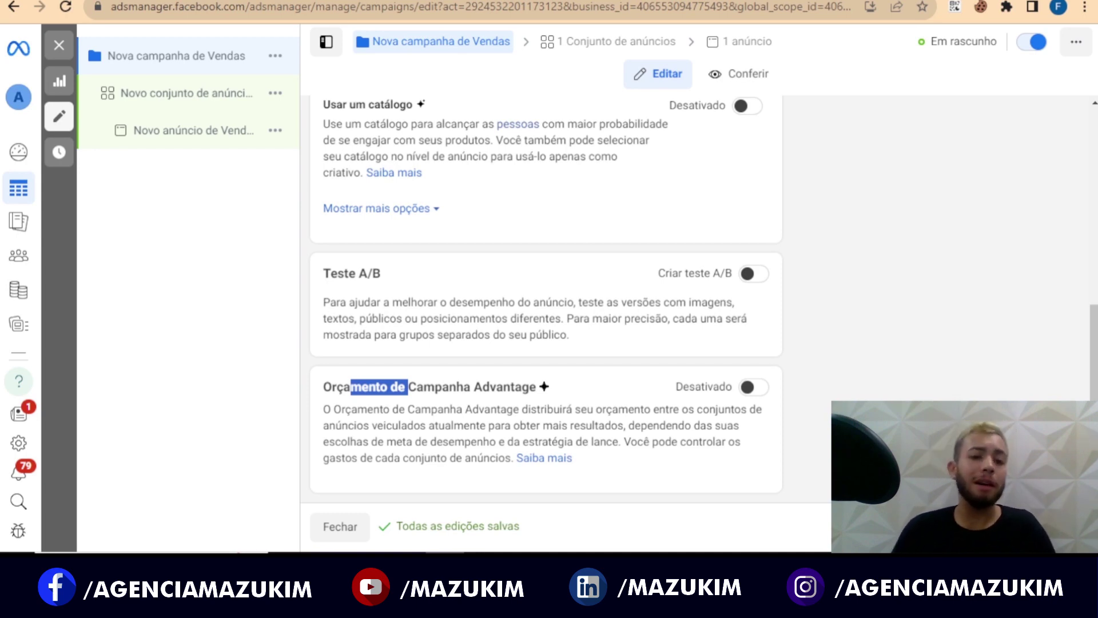
{"action": "left_click", "coordinate": [753, 387]}
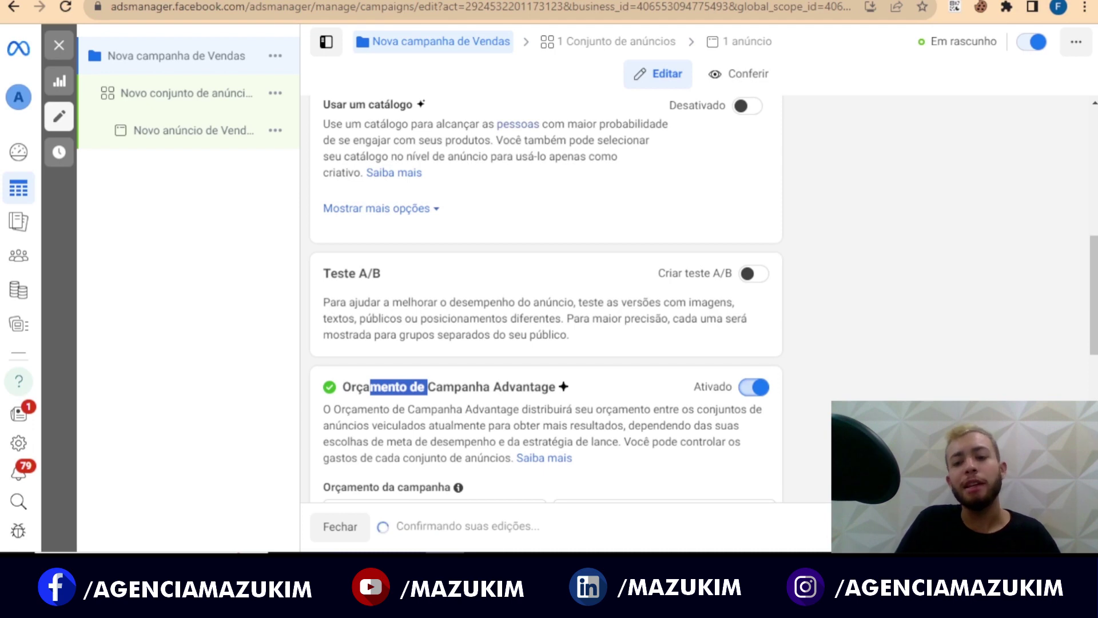
{"action": "key", "text": "space"}
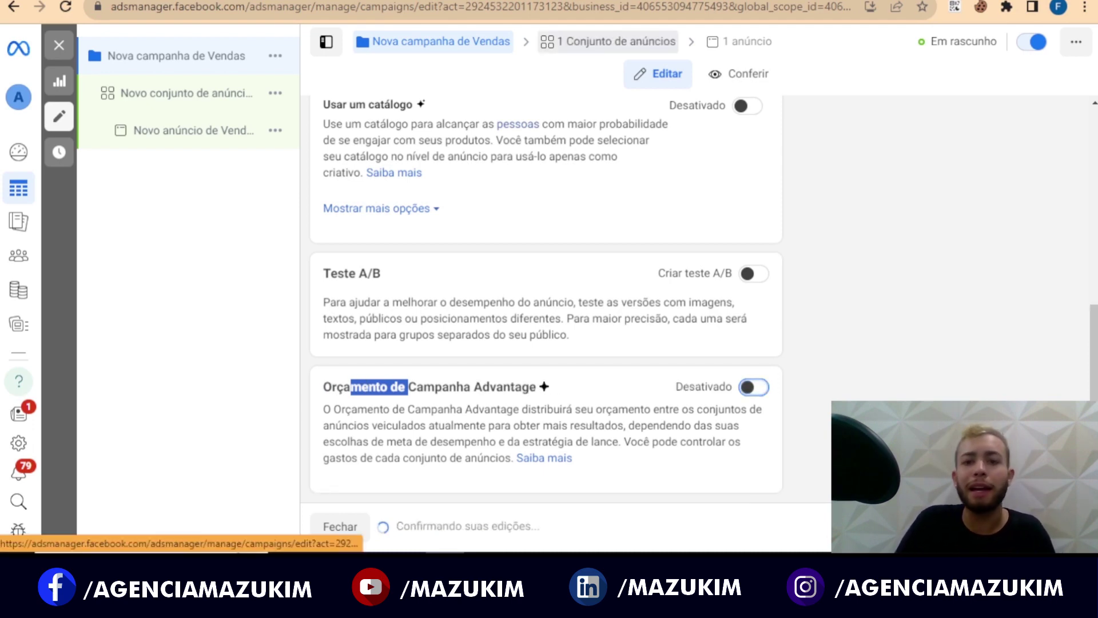
- Open the campaign's ad set and change its budget type to Orçamento total
{"action": "left_click", "coordinate": [608, 41]}
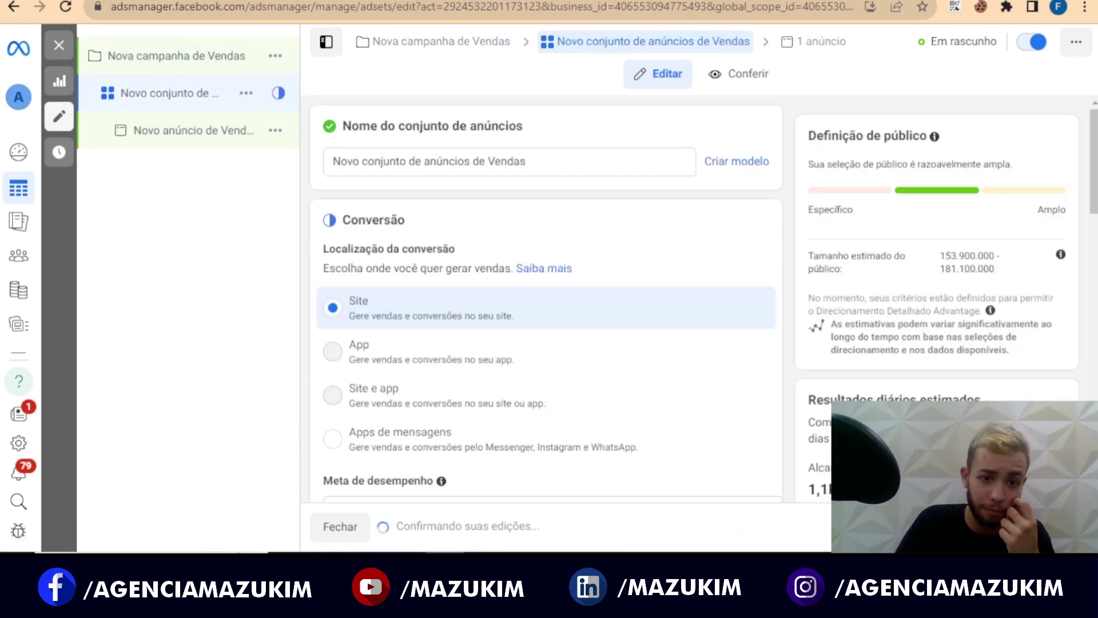
{"action": "scroll", "coordinate": [546, 298], "scroll_direction": "down", "scroll_amount": 7}
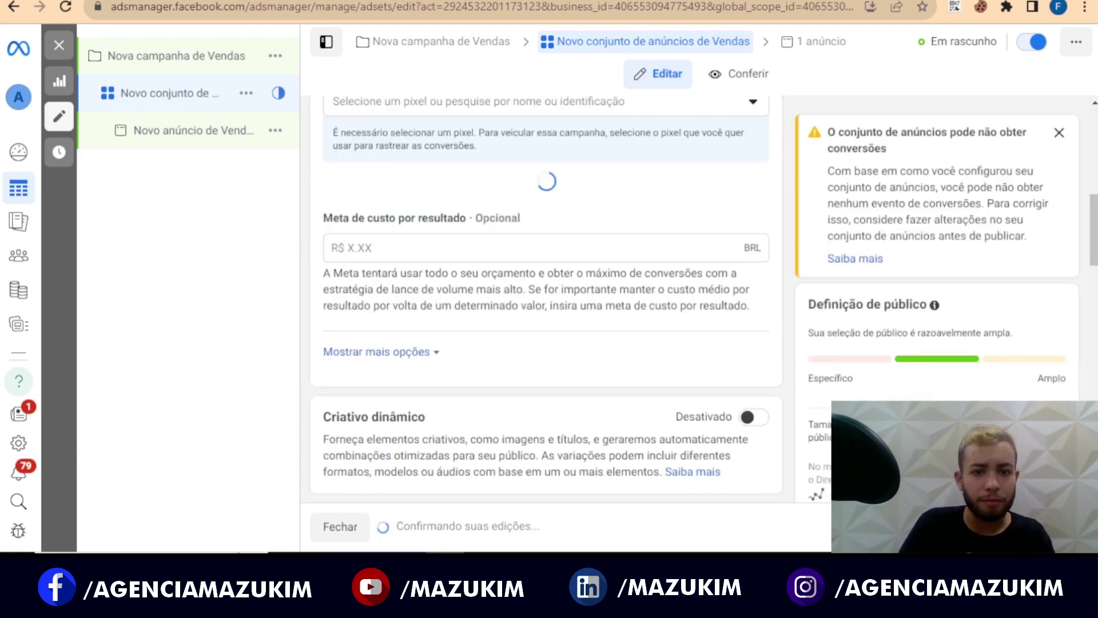
{"action": "scroll", "coordinate": [547, 298], "scroll_direction": "down", "scroll_amount": 8}
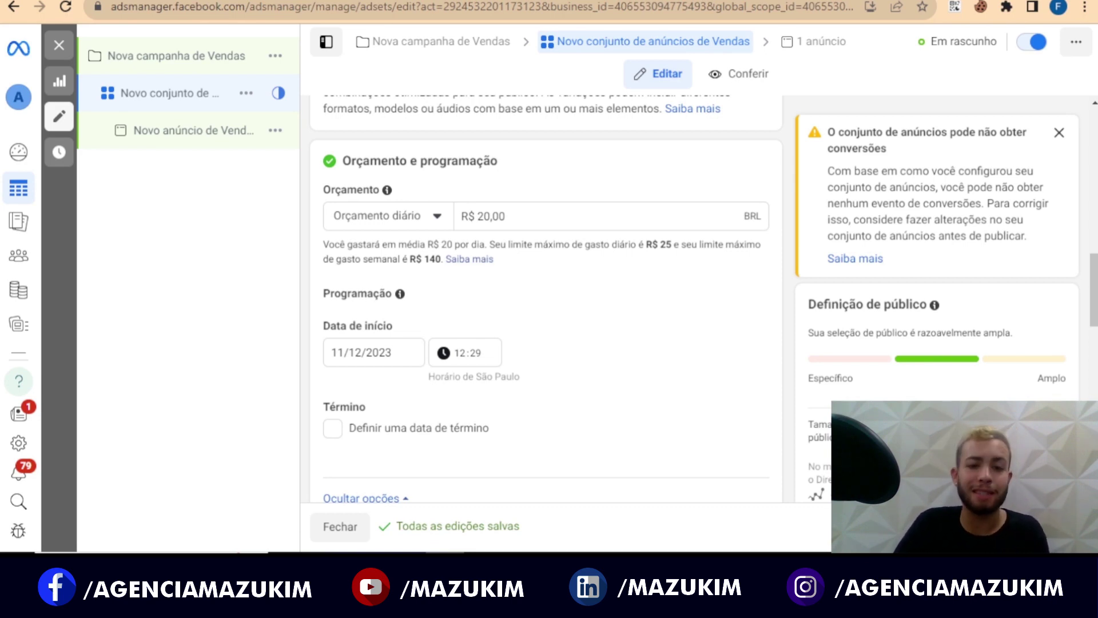
{"action": "double_click", "coordinate": [666, 245]}
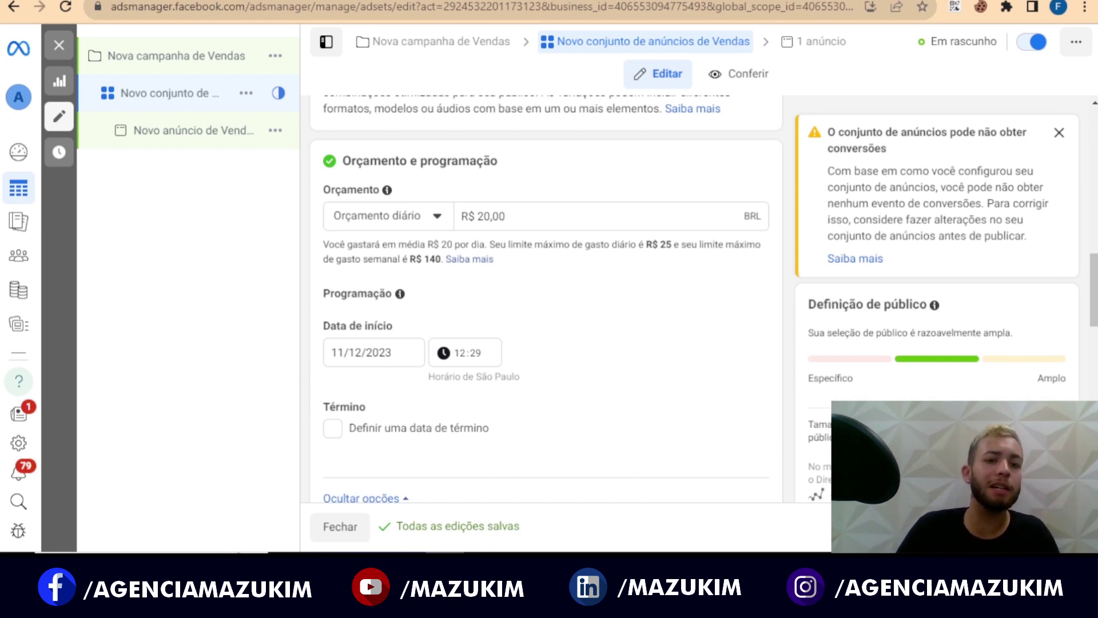
{"action": "left_click", "coordinate": [389, 215]}
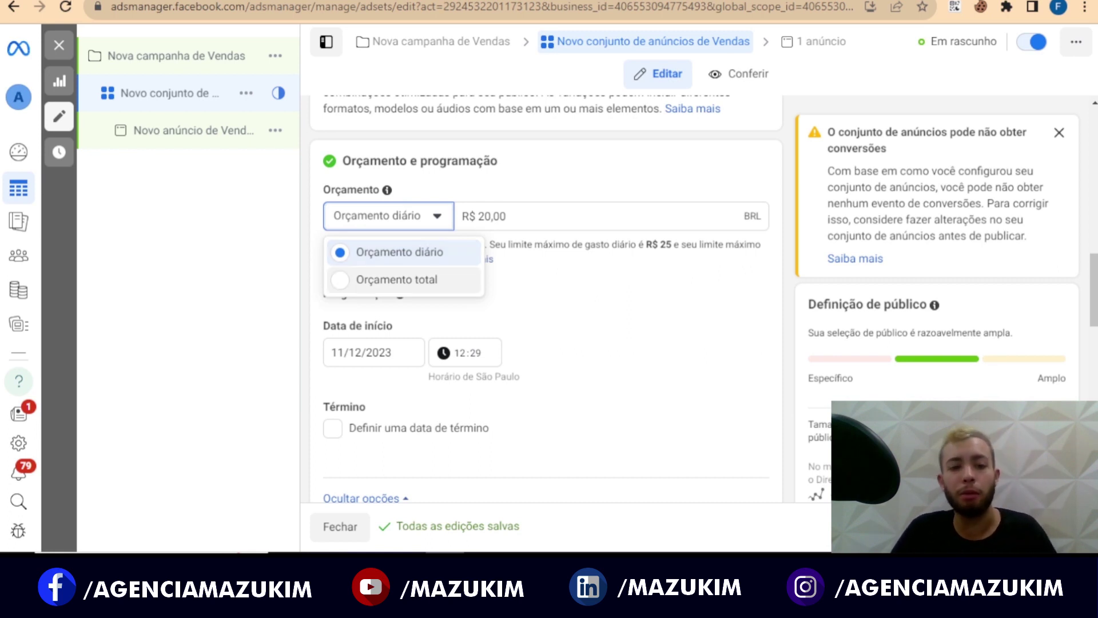
{"action": "left_click", "coordinate": [397, 279]}
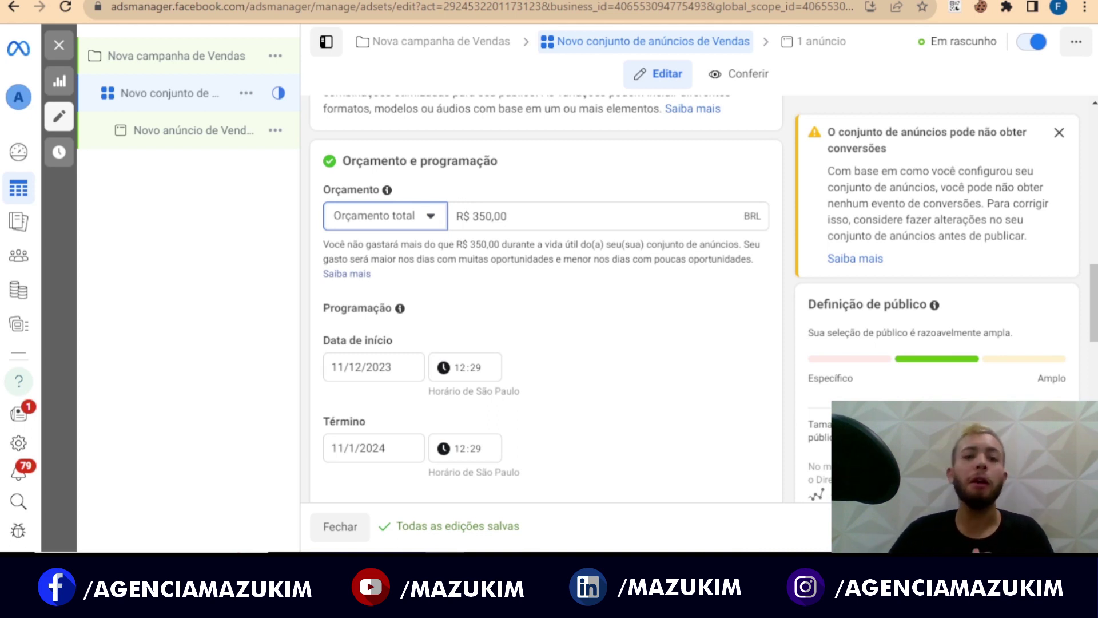
- Set the ad set's total budget to R$ 5.000,00 and check the estimated daily reach and conversions
{"action": "left_click_drag", "start_coordinate": [472, 217], "coordinate": [499, 217]}
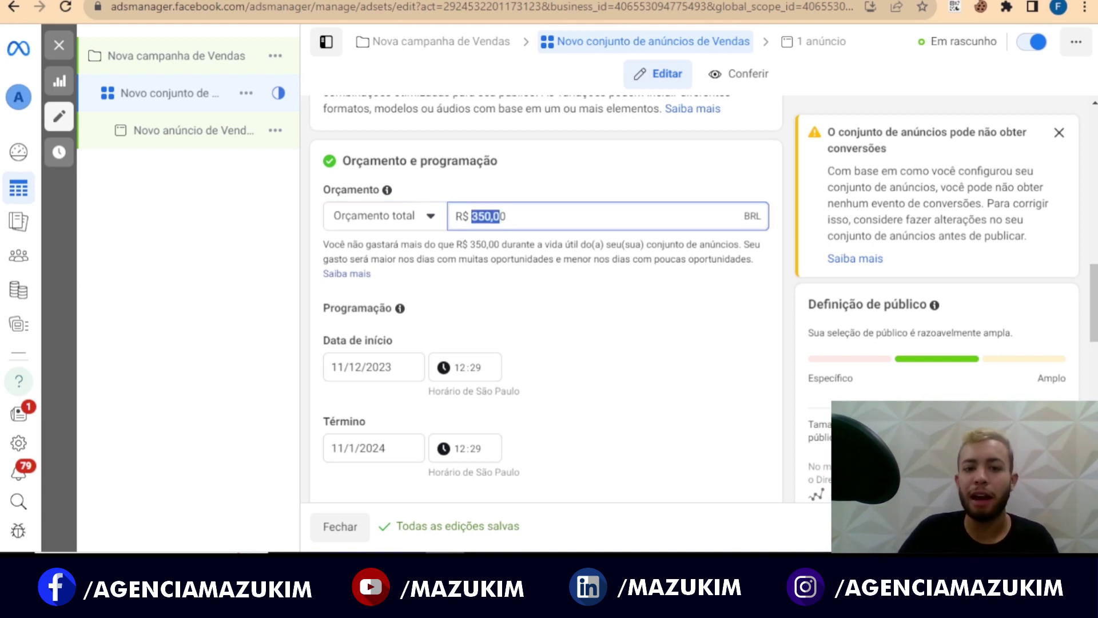
{"action": "key", "text": "Tab"}
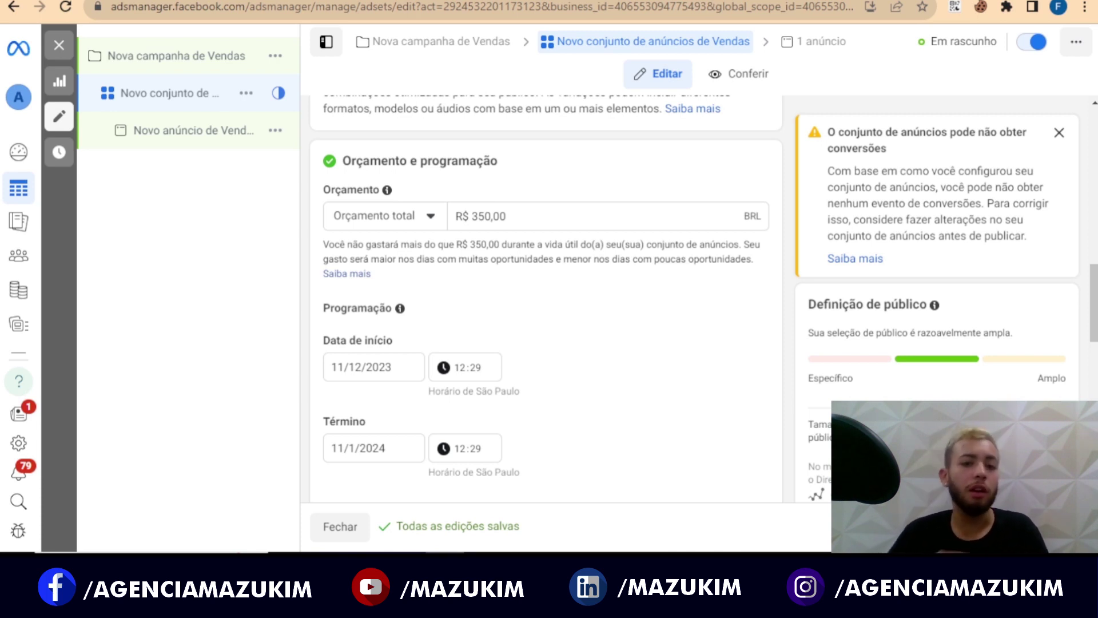
{"action": "left_click", "coordinate": [484, 216]}
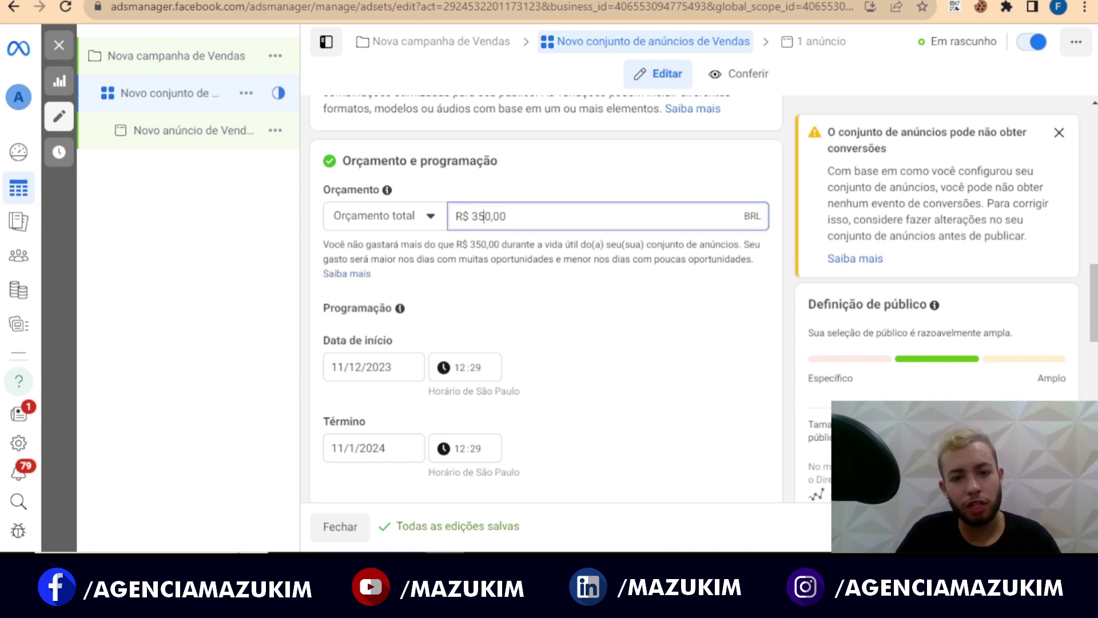
{"action": "key", "text": "BackSpace"}
{"action": "key", "text": "BackSpace"}
{"action": "type", "text": "5."}
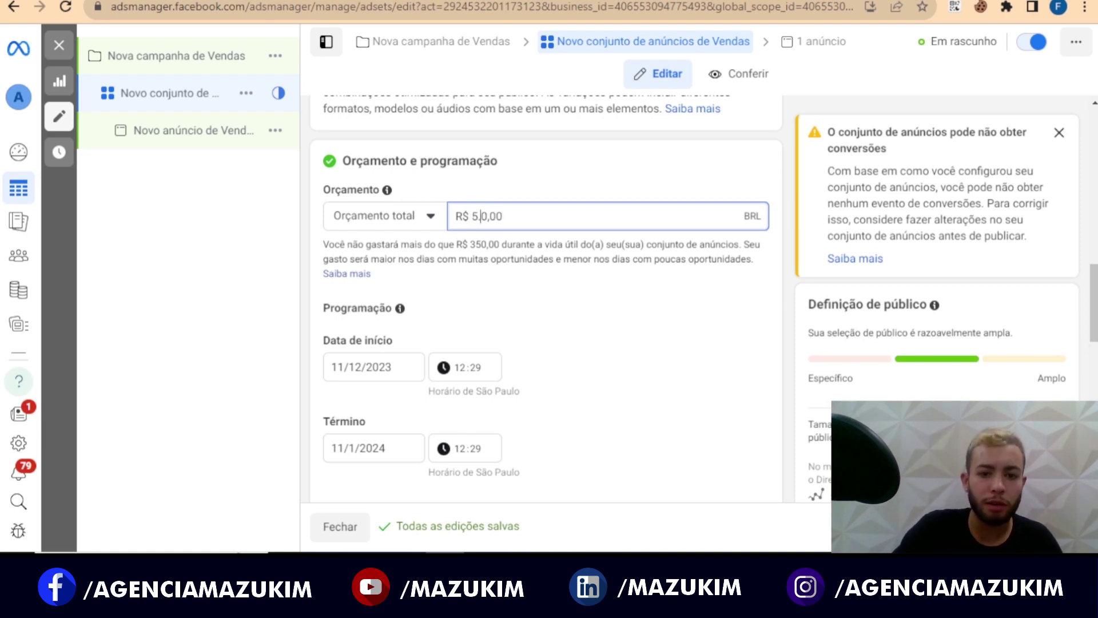
{"action": "type", "text": "00"}
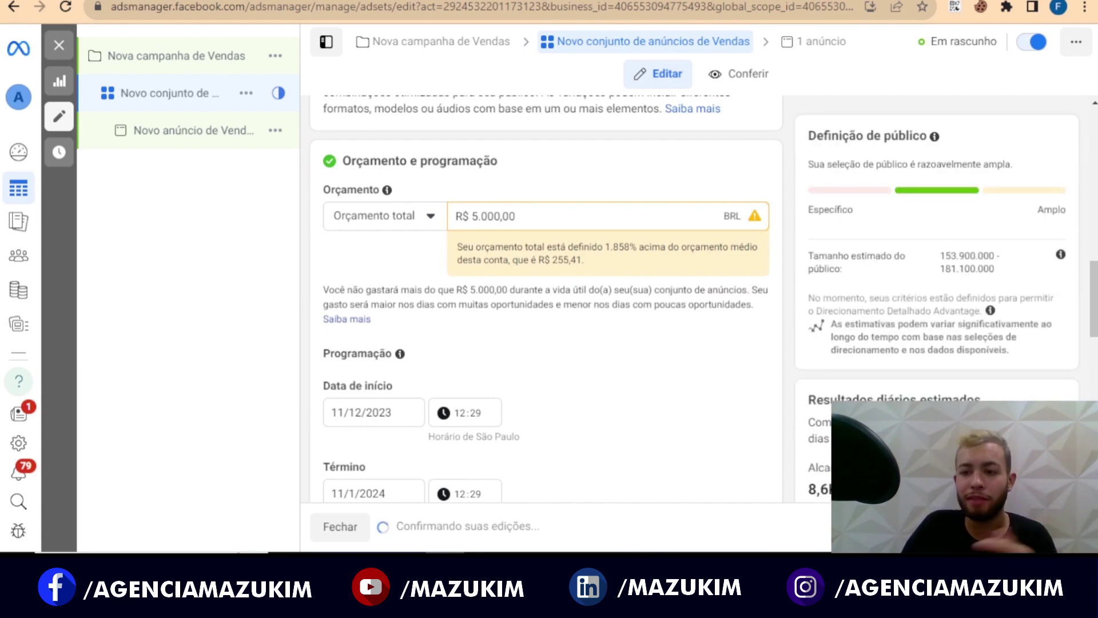
{"action": "mouse_move", "coordinate": [927, 467]}
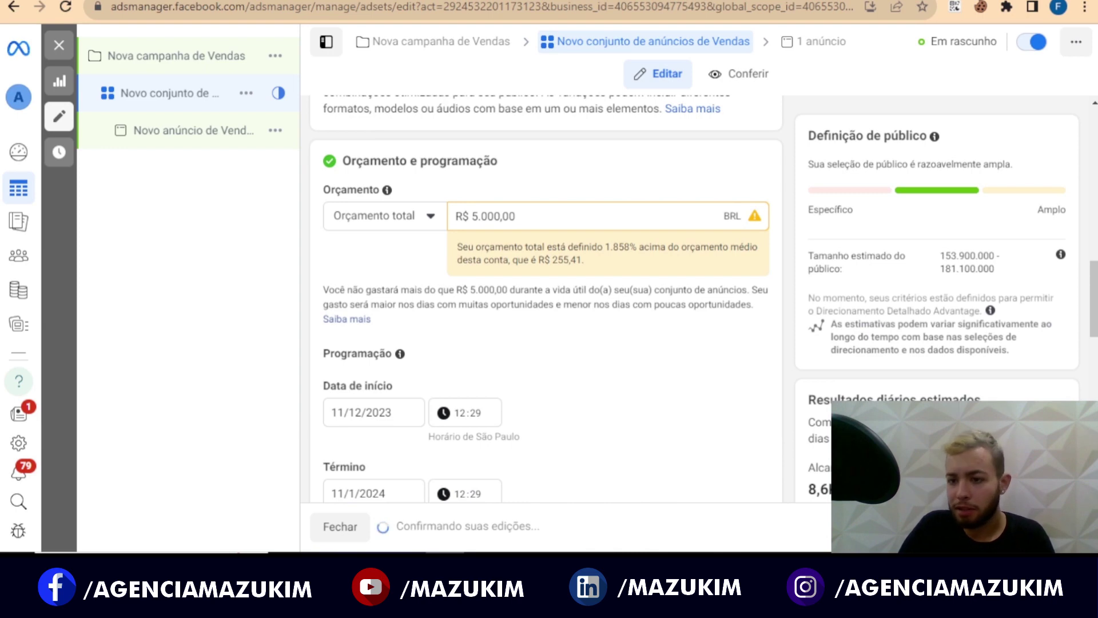
{"action": "scroll", "coordinate": [546, 298], "scroll_direction": "up", "scroll_amount": 6}
{"action": "scroll", "coordinate": [547, 298], "scroll_direction": "down", "scroll_amount": 15}
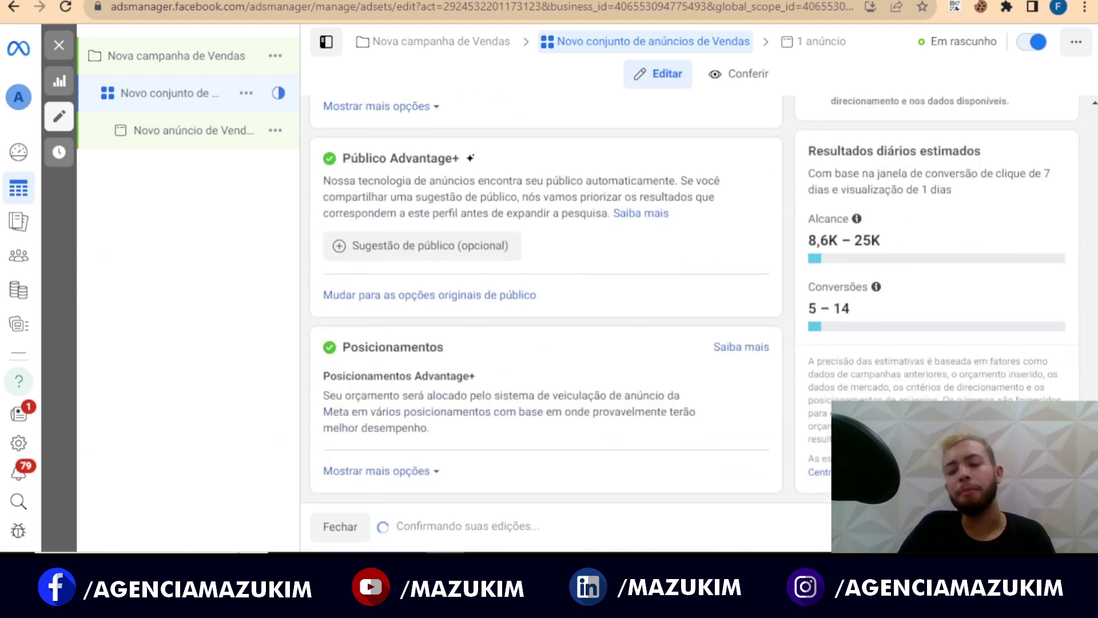
{"action": "scroll", "coordinate": [546, 297], "scroll_direction": "up", "scroll_amount": 10}
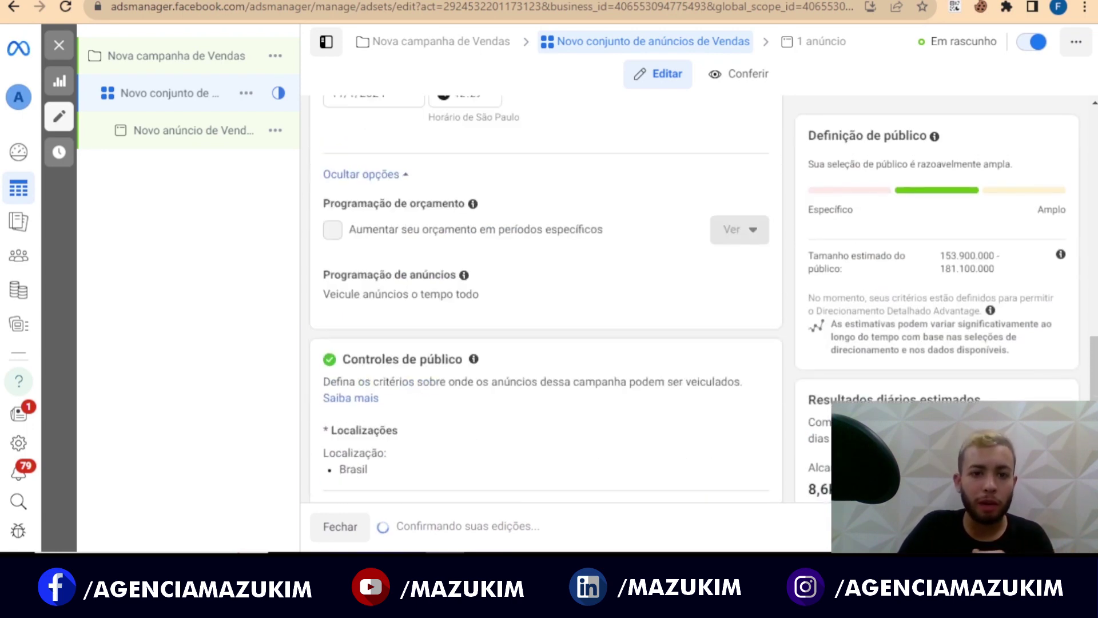
{"action": "scroll", "coordinate": [546, 298], "scroll_direction": "up", "scroll_amount": 4}
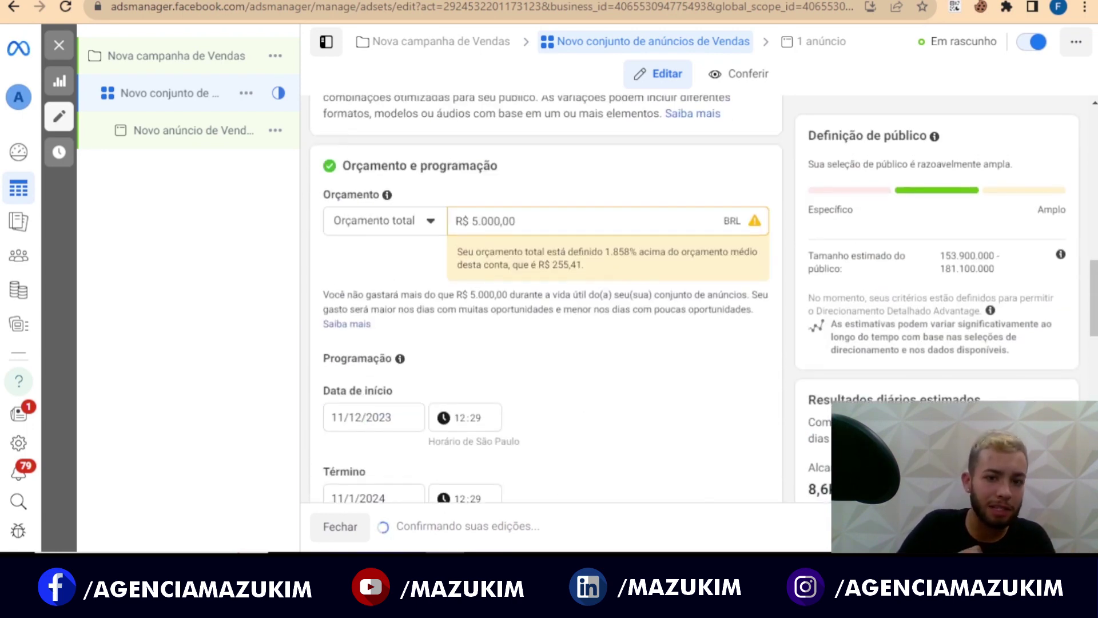
- Set the ad set's total budget to R$ 10.000,00 and look over the schedule and conversion settings
{"action": "double_click", "coordinate": [475, 221]}
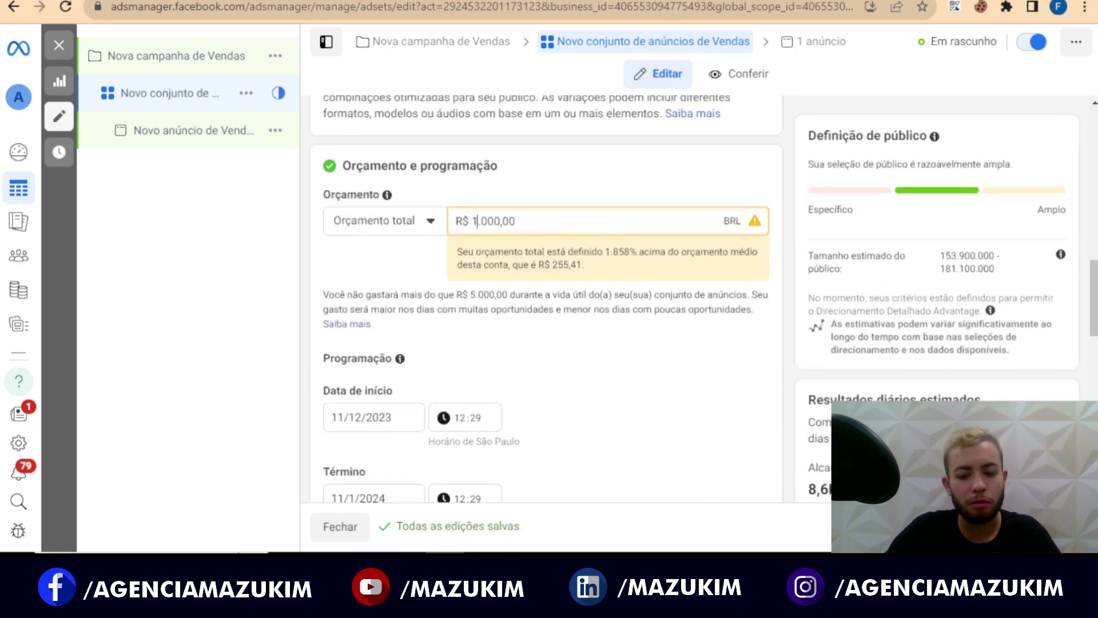
{"action": "type", "text": "10"}
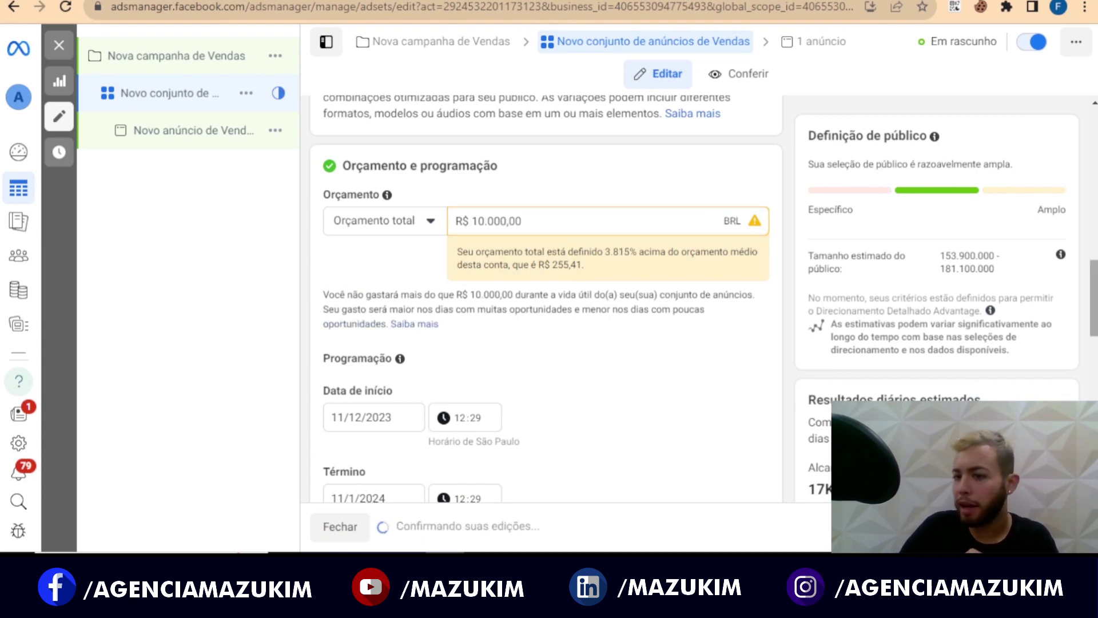
{"action": "scroll", "coordinate": [546, 297], "scroll_direction": "down", "scroll_amount": 4}
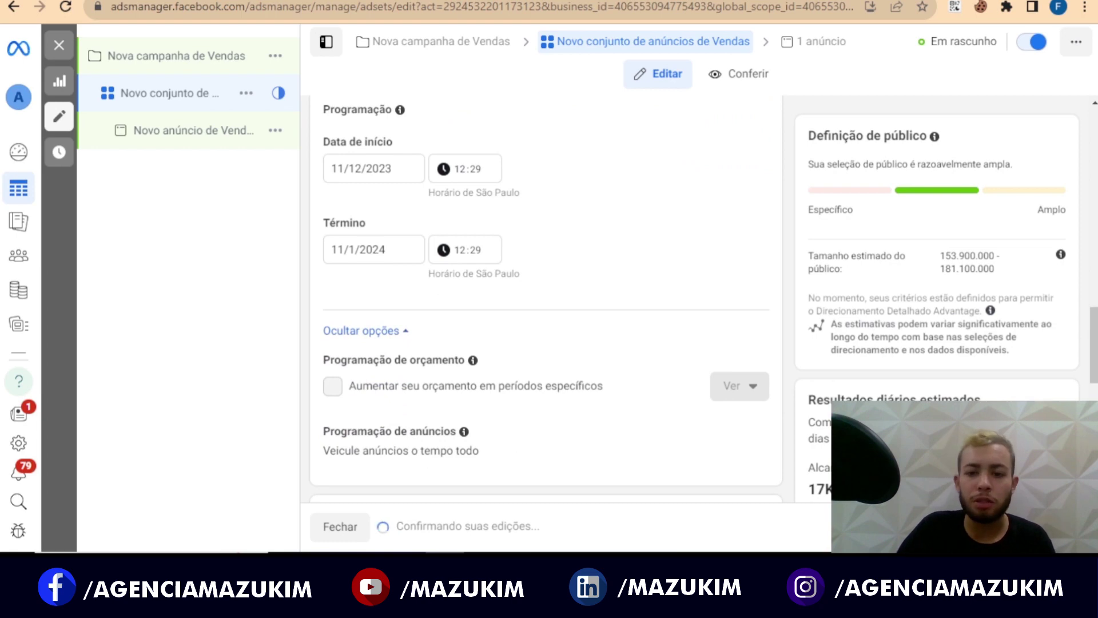
{"action": "scroll", "coordinate": [546, 297], "scroll_direction": "up", "scroll_amount": 10}
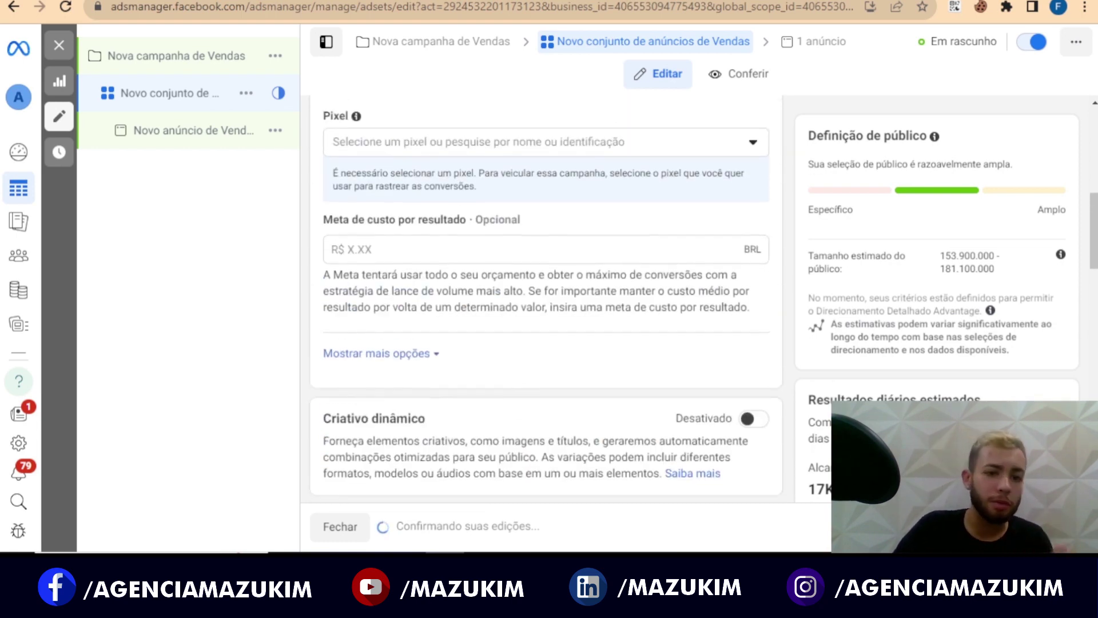
{"action": "scroll", "coordinate": [546, 298], "scroll_direction": "down", "scroll_amount": 6}
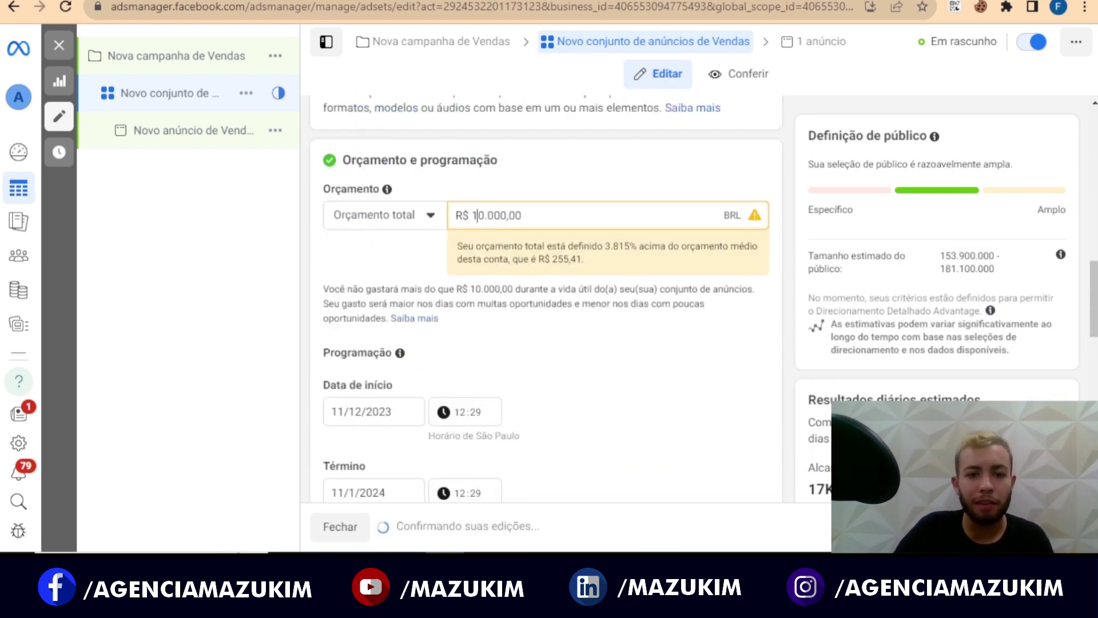
- Set the ad set's total budget to R$ 1.000,00 and check the estimated daily reach and conversions
{"action": "key", "text": "BackSpace"}
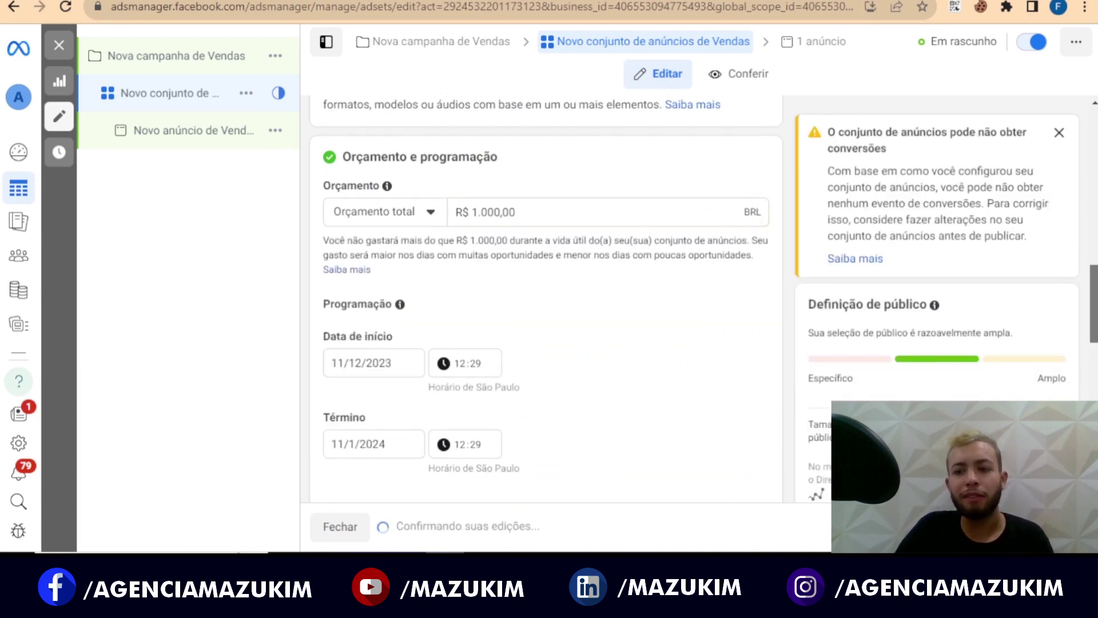
{"action": "scroll", "coordinate": [547, 298], "scroll_direction": "down", "scroll_amount": 10}
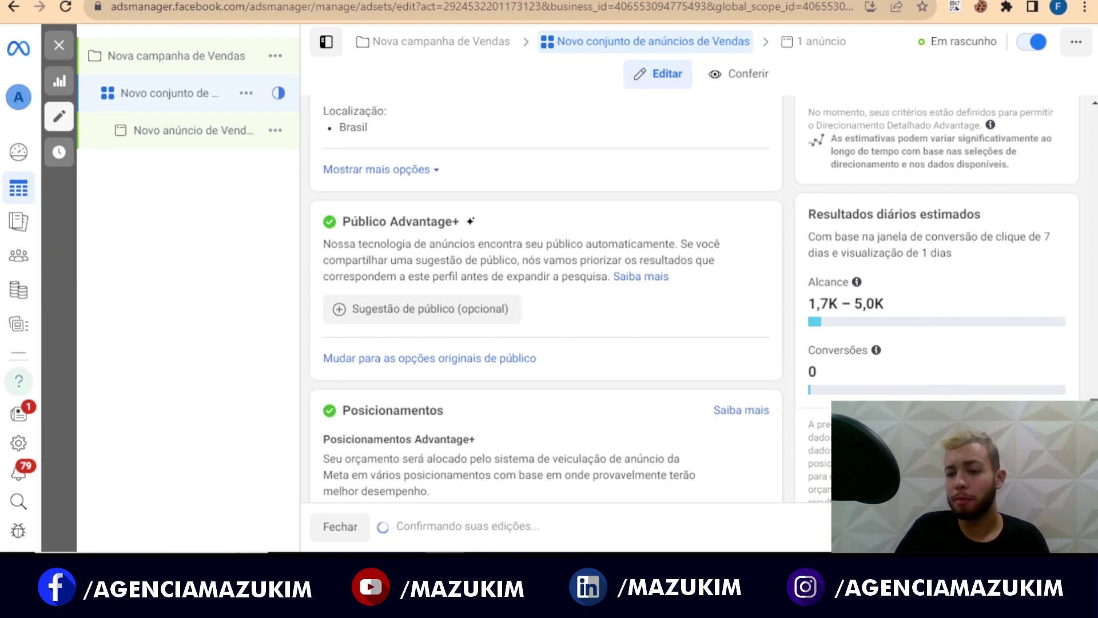
{"action": "mouse_move", "coordinate": [856, 281]}
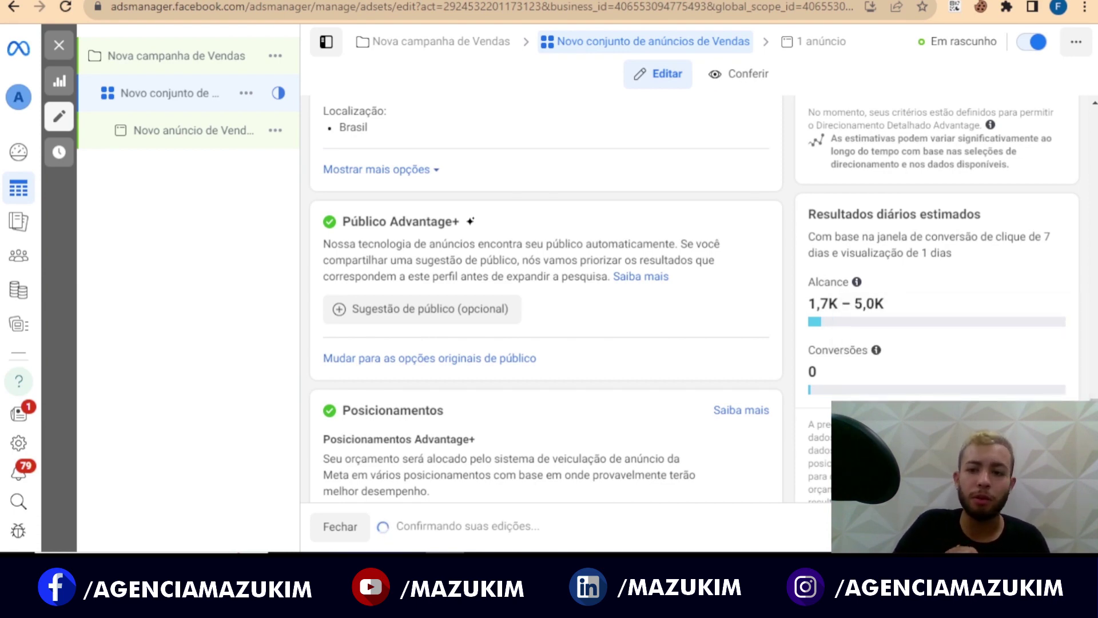
{"action": "scroll", "coordinate": [546, 298], "scroll_direction": "down", "scroll_amount": 1}
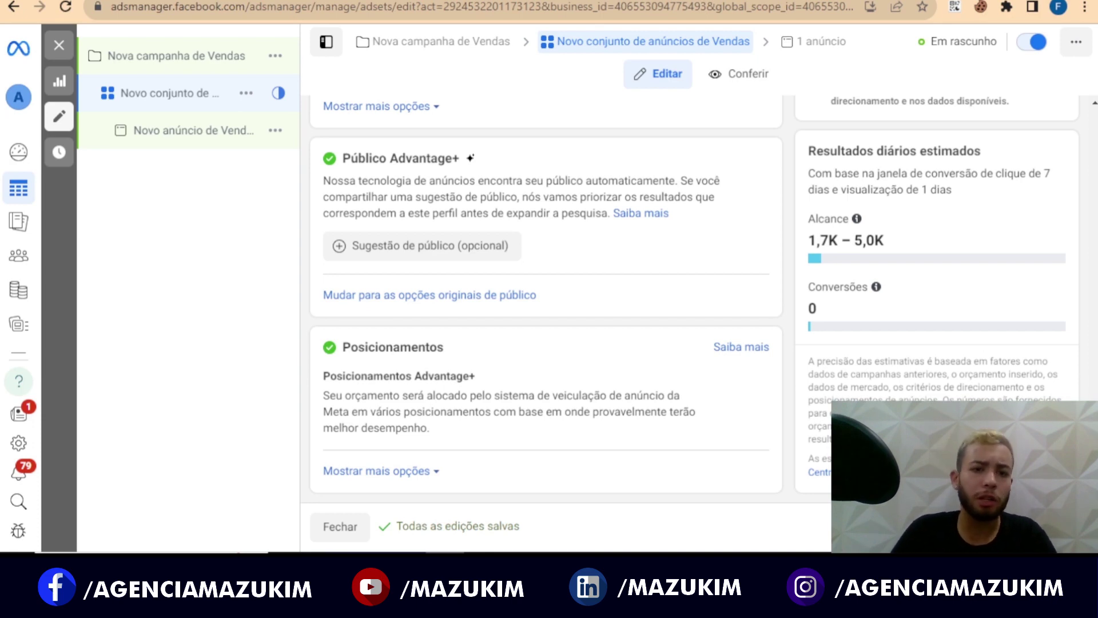
- Change the ad set's budget type to Orçamento diário and set the daily amount to R$ 3,00
{"action": "scroll", "coordinate": [546, 297], "scroll_direction": "up", "scroll_amount": 7}
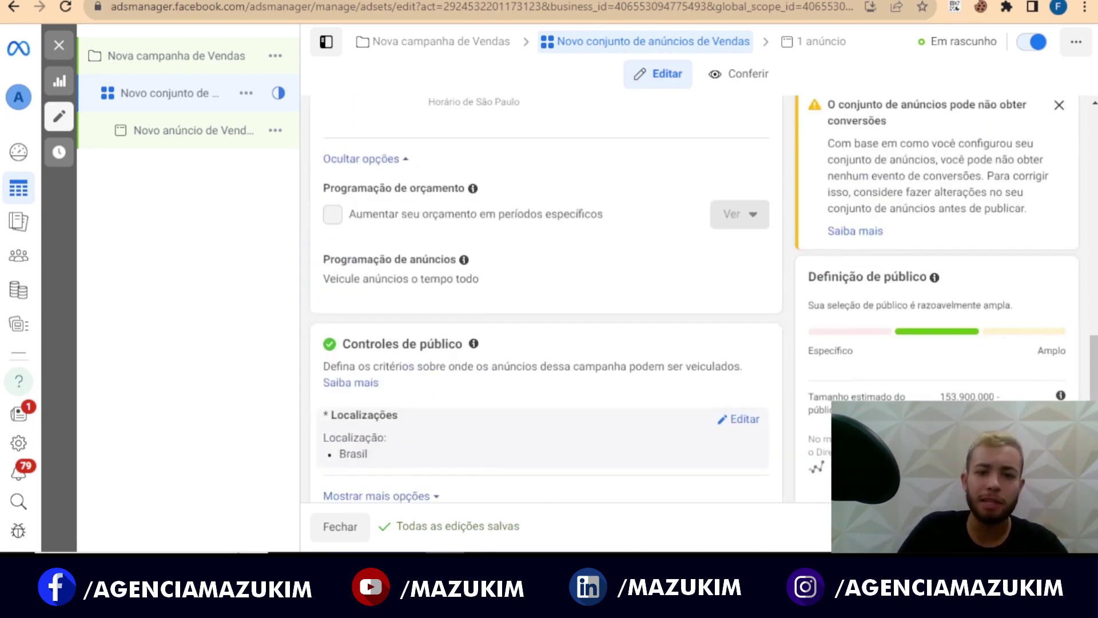
{"action": "scroll", "coordinate": [546, 298], "scroll_direction": "up", "scroll_amount": 3}
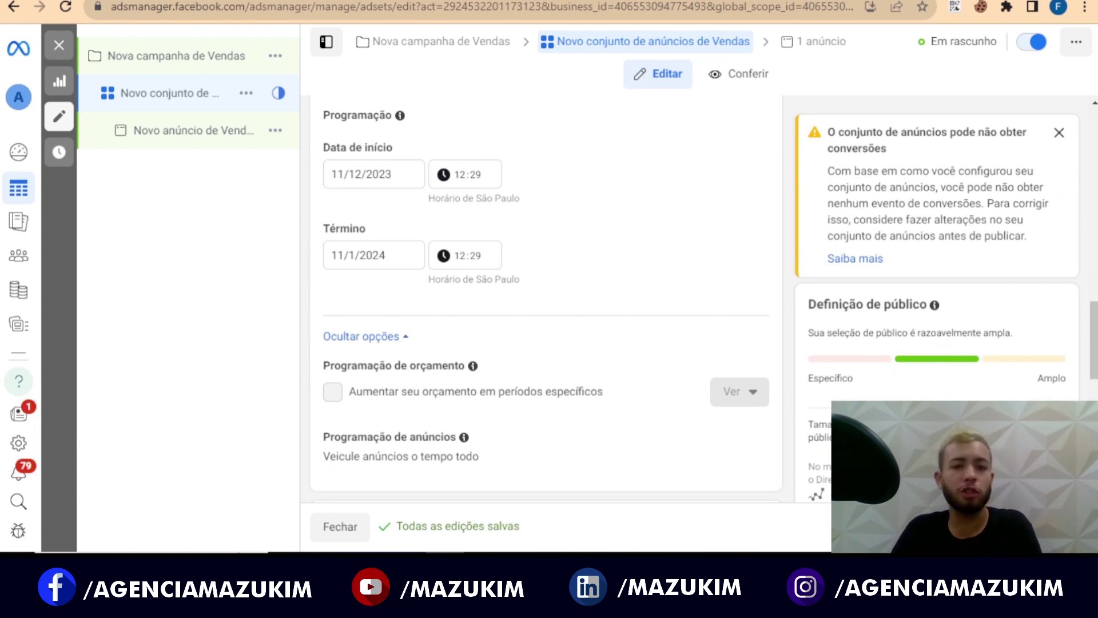
{"action": "scroll", "coordinate": [547, 297], "scroll_direction": "up", "scroll_amount": 4}
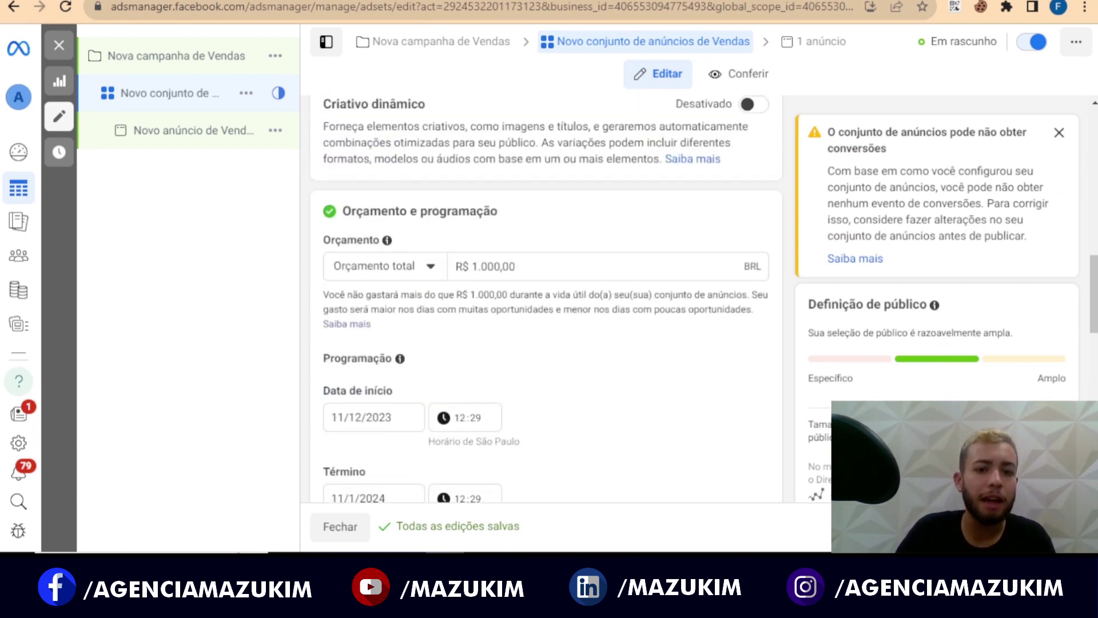
{"action": "left_click", "coordinate": [377, 266]}
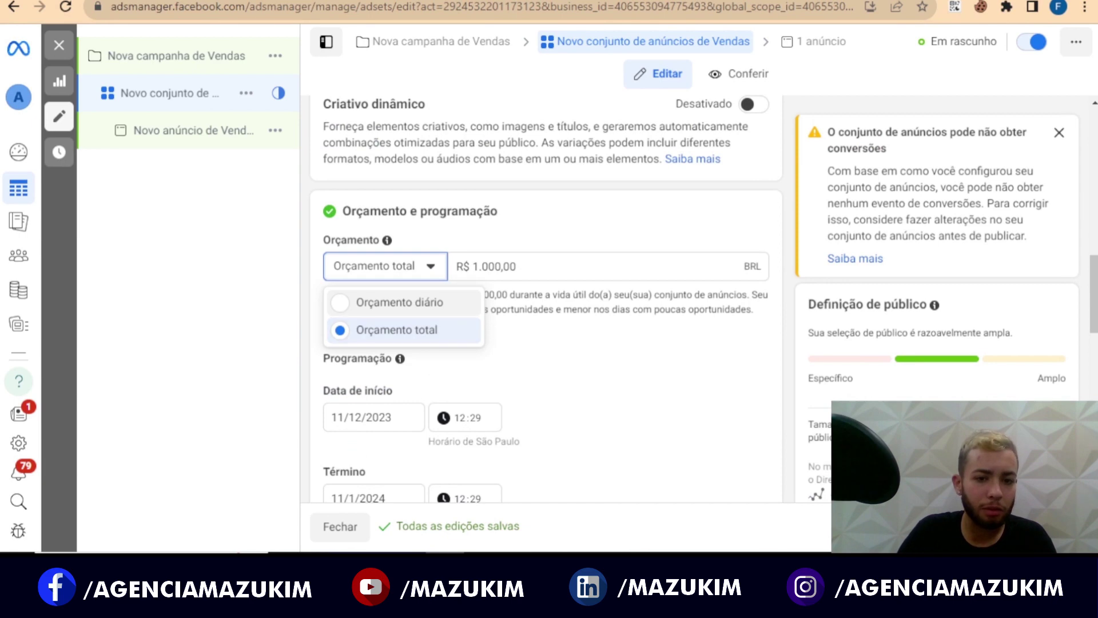
{"action": "left_click", "coordinate": [399, 302]}
{"action": "key", "text": "Tab"}
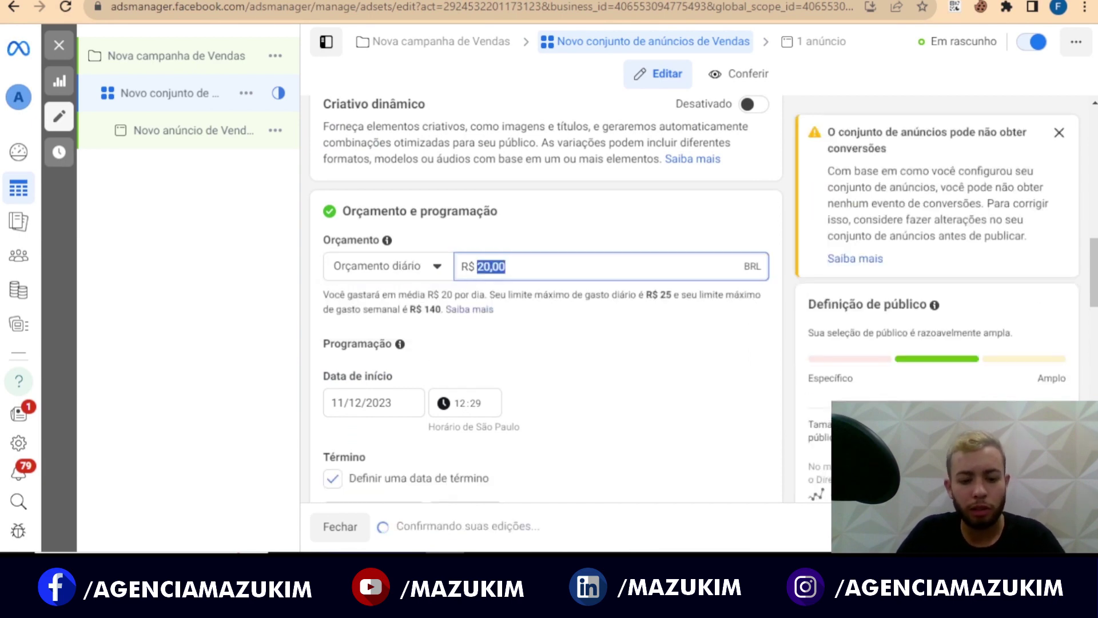
{"action": "type", "text": "3"}
{"action": "key", "text": "Tab"}
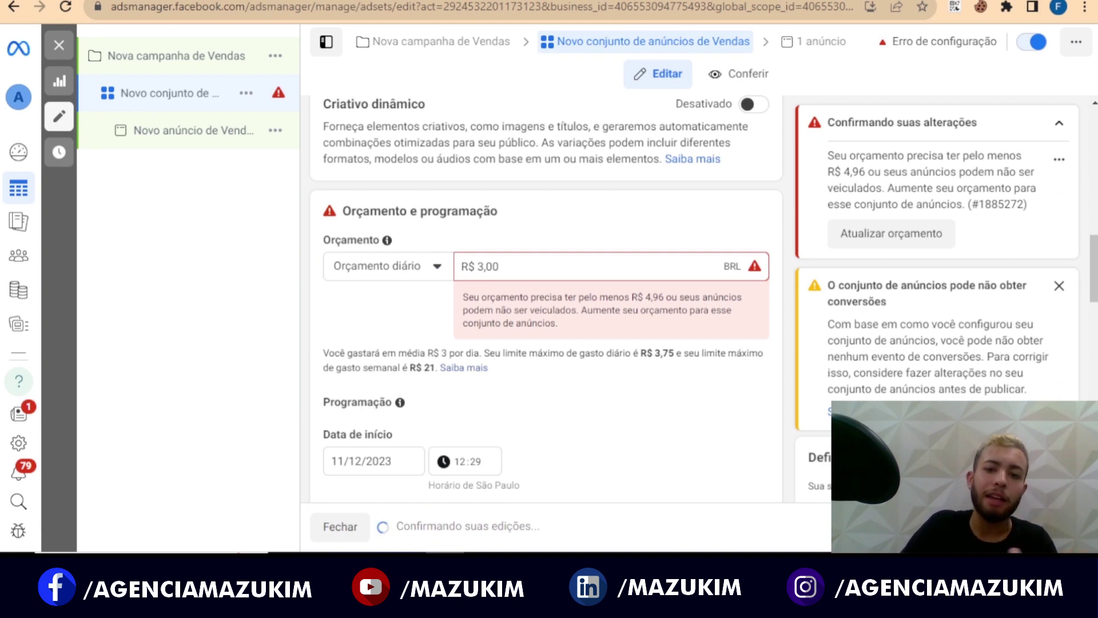
- Try a daily budget of R$ 4,95 for the ad set, and raise it to R$ 4,96
{"action": "double_click", "coordinate": [488, 266]}
{"action": "type", "text": "4"}
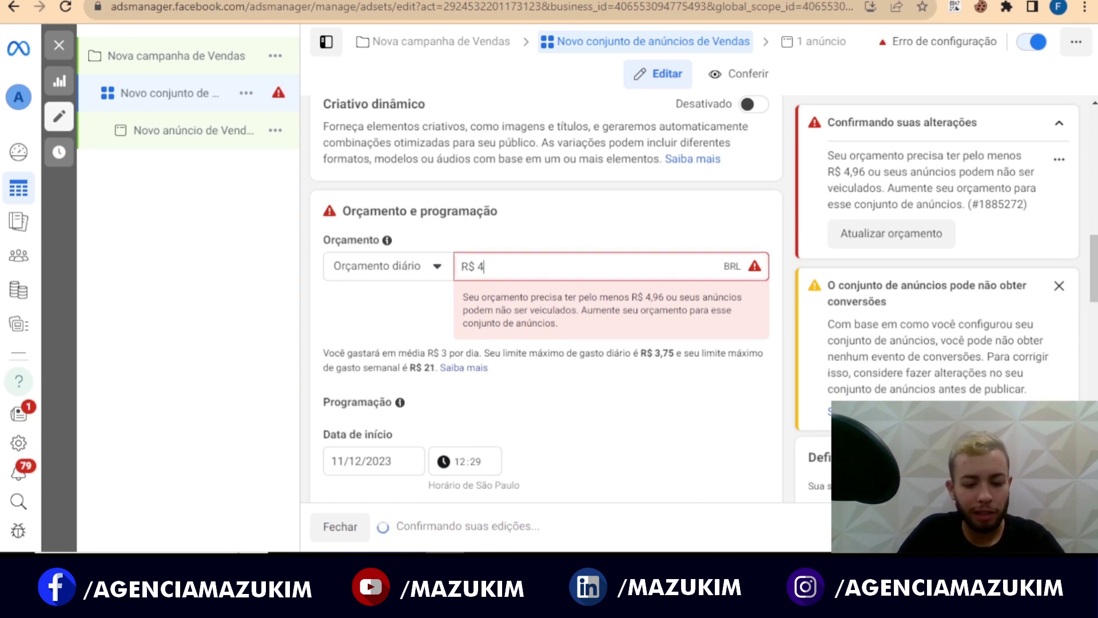
{"action": "type", "text": ",95"}
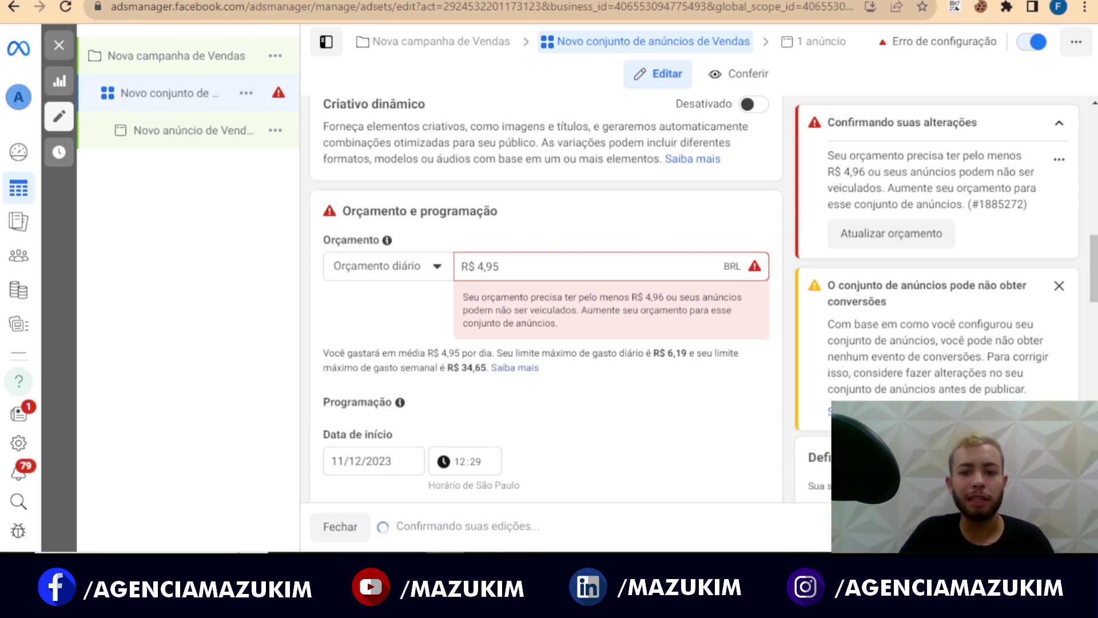
{"action": "key", "text": "BackSpace"}
{"action": "type", "text": "6"}
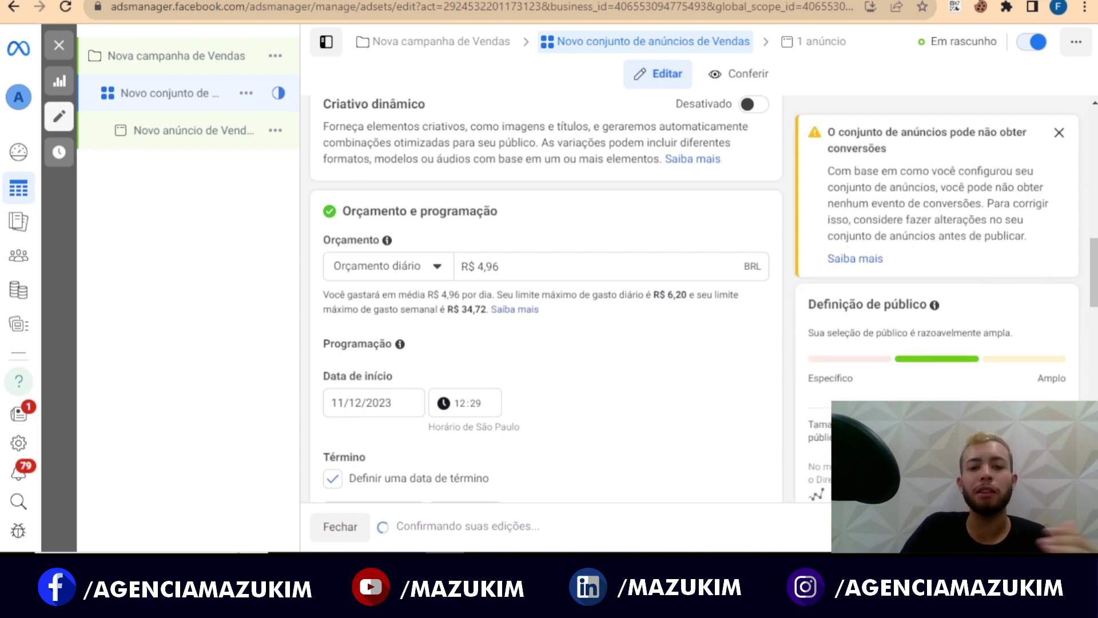
- Examine the estimated audience size in Definição de público and return to the ad set's daily budget amount
{"action": "double_click", "coordinate": [487, 267]}
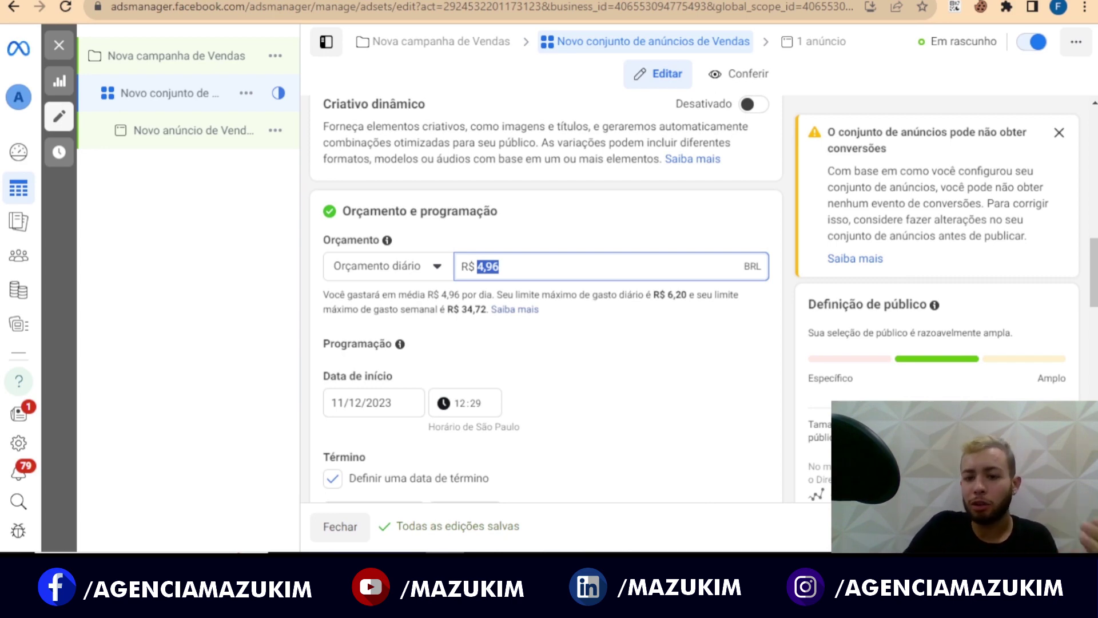
{"action": "scroll", "coordinate": [547, 298], "scroll_direction": "down", "scroll_amount": 10}
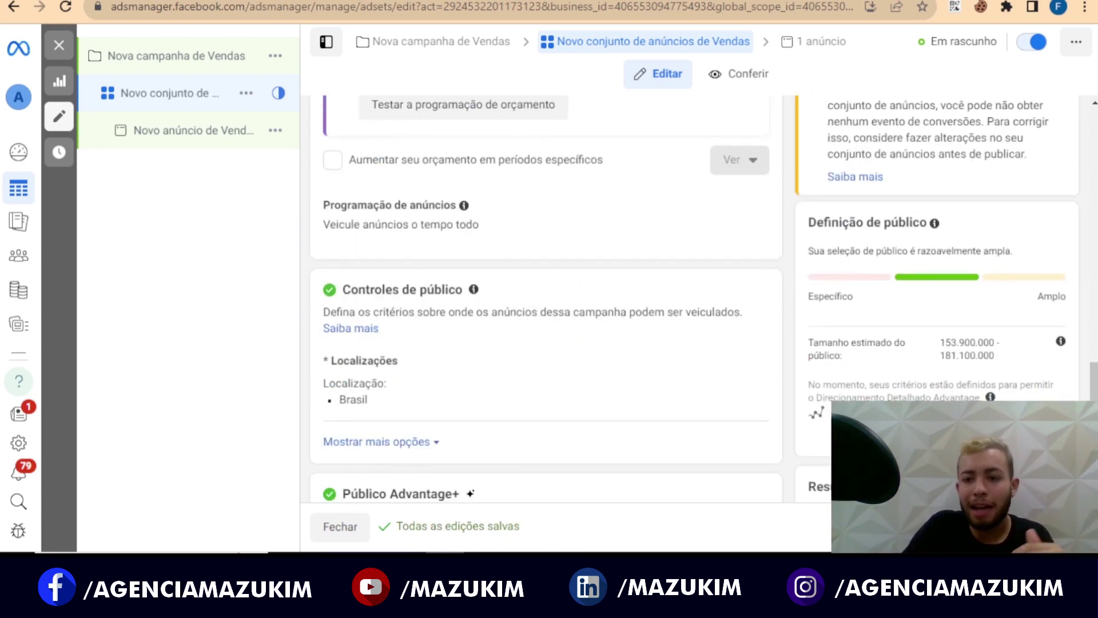
{"action": "left_click_drag", "start_coordinate": [940, 342], "coordinate": [995, 355]}
{"action": "scroll", "coordinate": [547, 298], "scroll_direction": "up", "scroll_amount": 12}
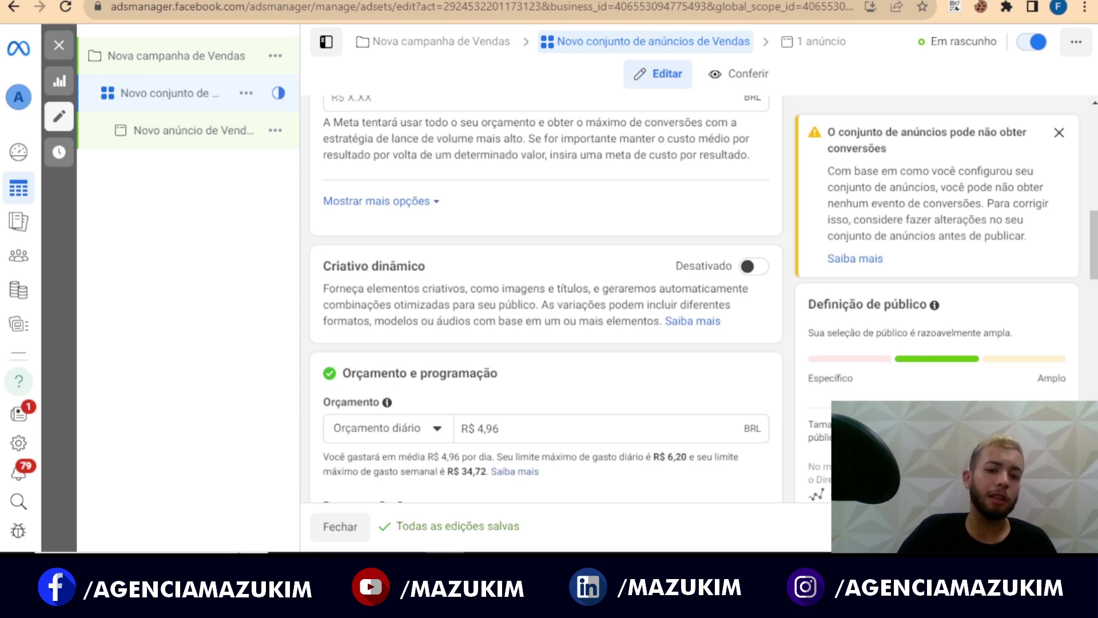
{"action": "double_click", "coordinate": [488, 428]}
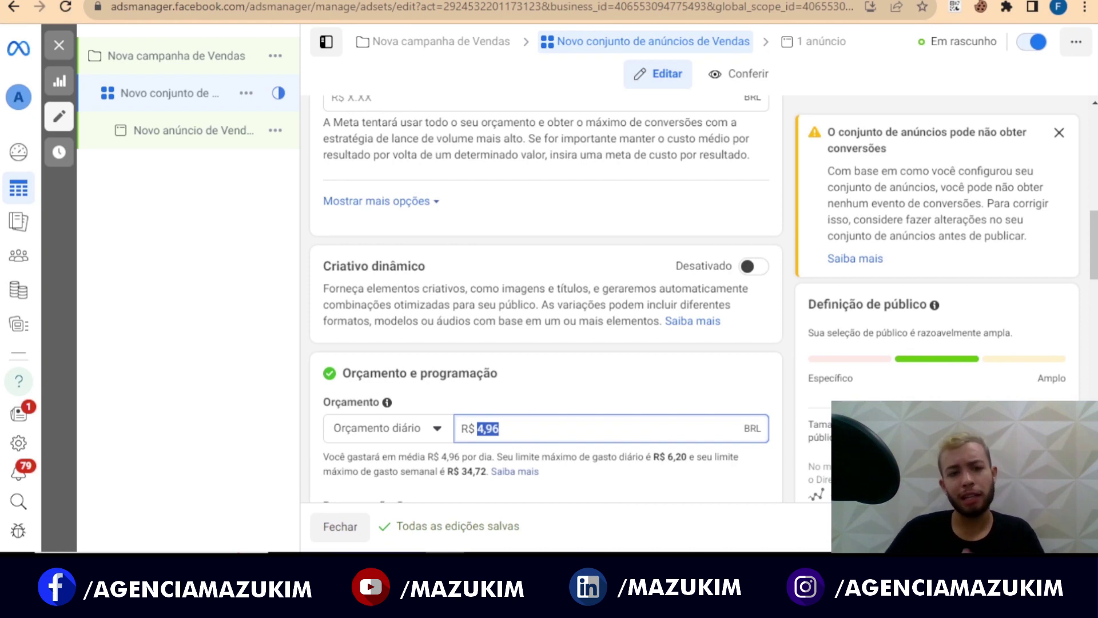
{"action": "scroll", "coordinate": [546, 298], "scroll_direction": "down", "scroll_amount": 3}
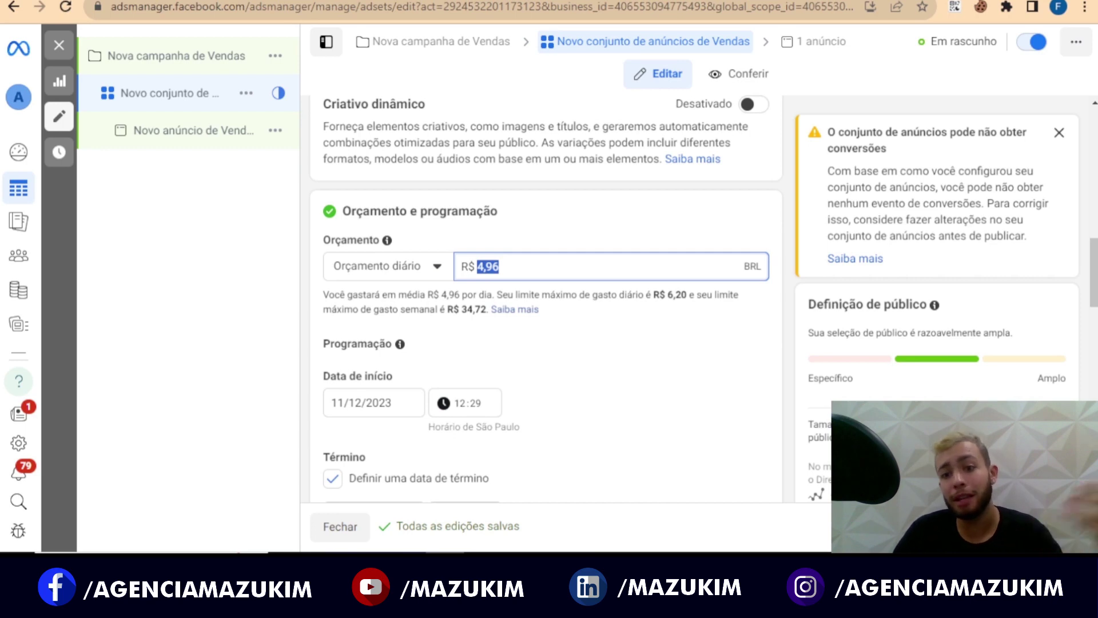
- Switch to the mazukimplus.com.br site and open its Meta Ads course category
{"action": "key", "text": "Tab"}
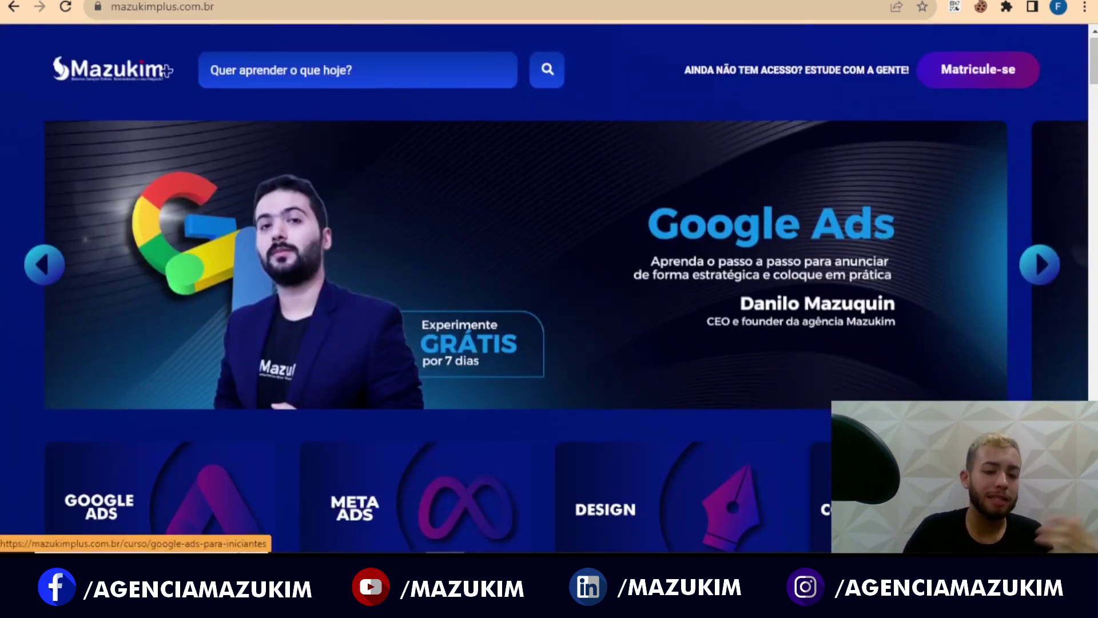
{"action": "scroll", "coordinate": [549, 286], "scroll_direction": "down", "scroll_amount": 3}
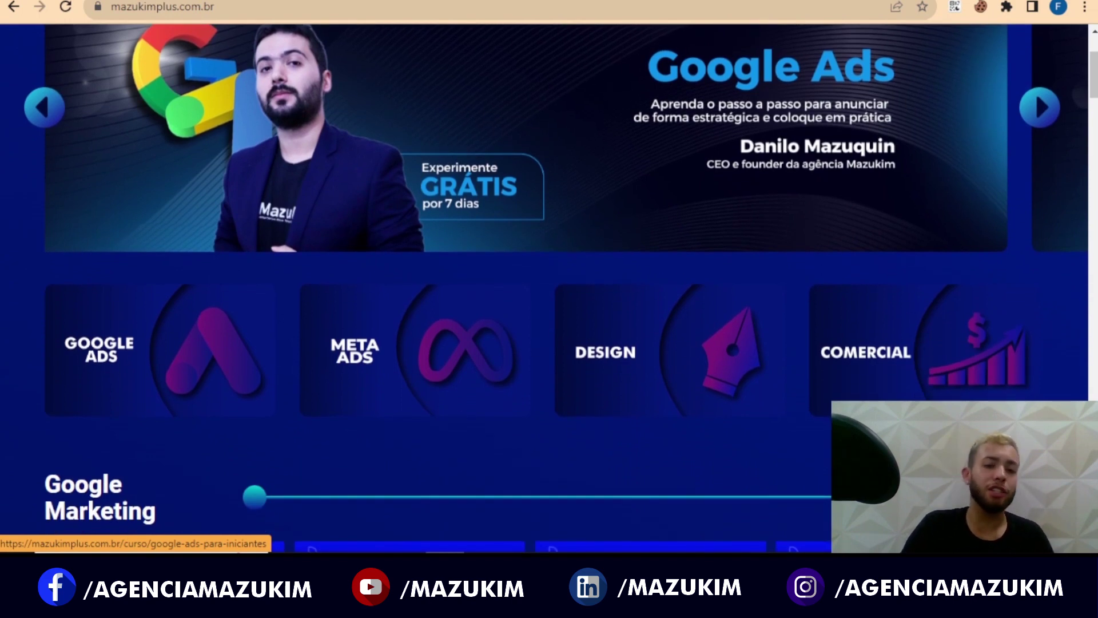
{"action": "scroll", "coordinate": [549, 286], "scroll_direction": "down", "scroll_amount": 2}
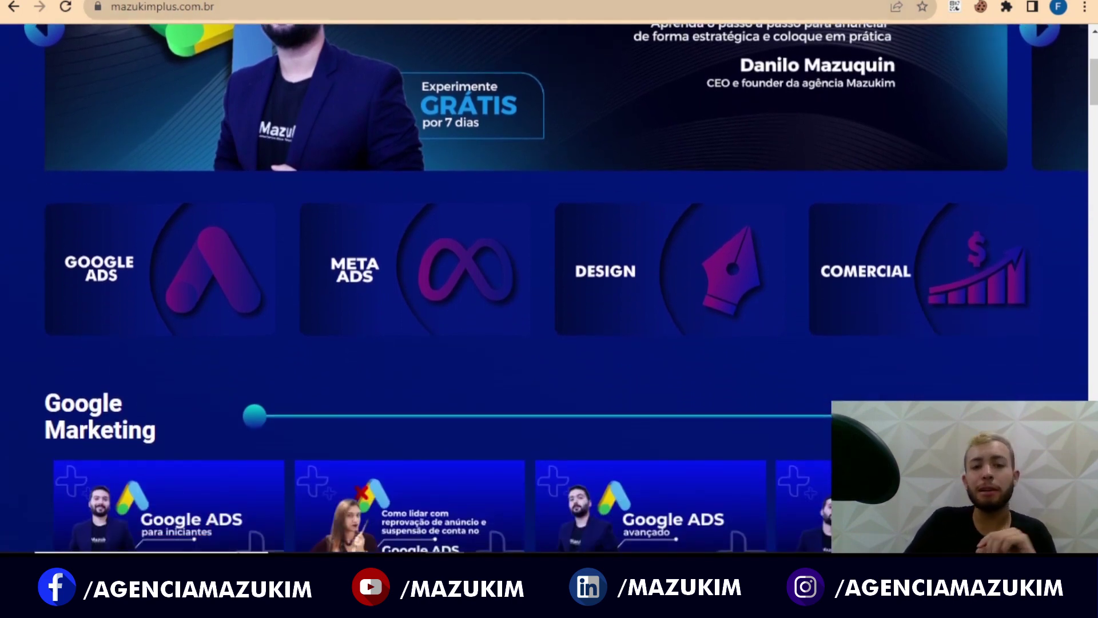
{"action": "left_click", "coordinate": [415, 269]}
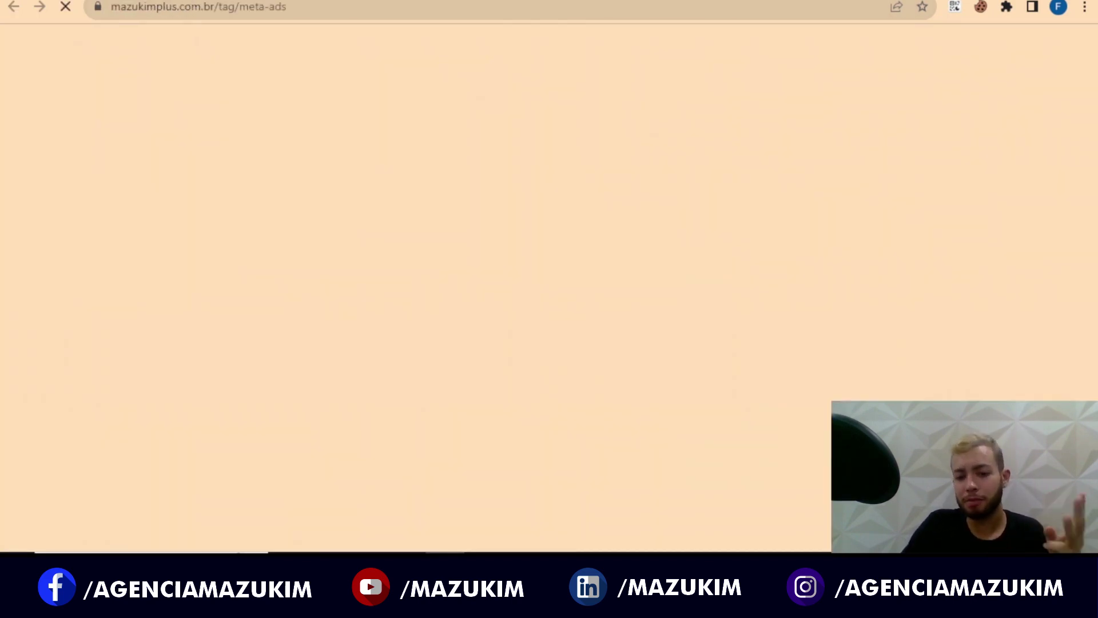